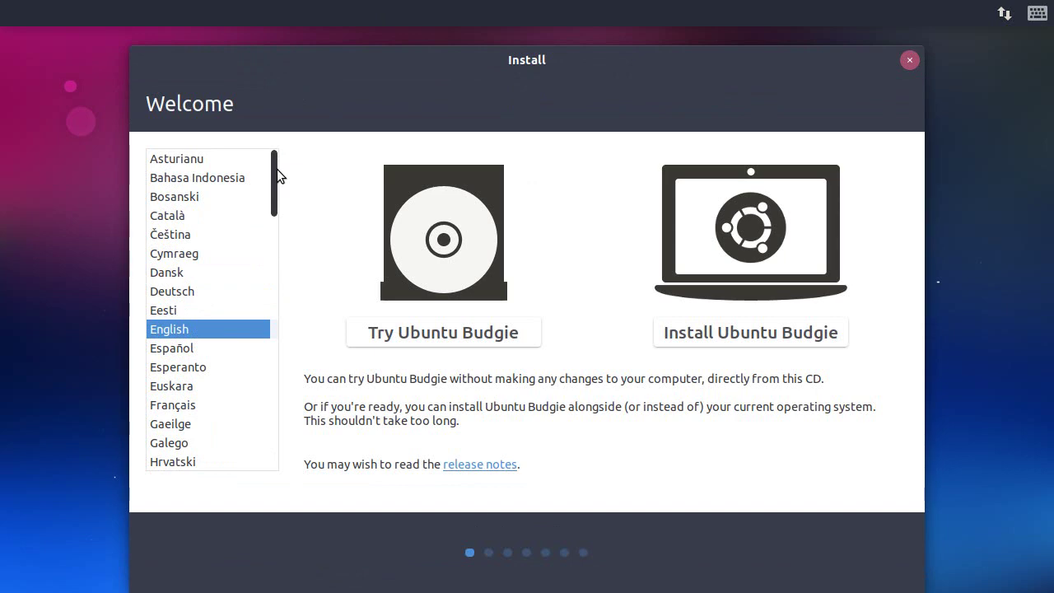
Set the installer language to Русский and proceed with installing Ubuntu Budgie.
left_click_drag(277, 168, 266, 331)
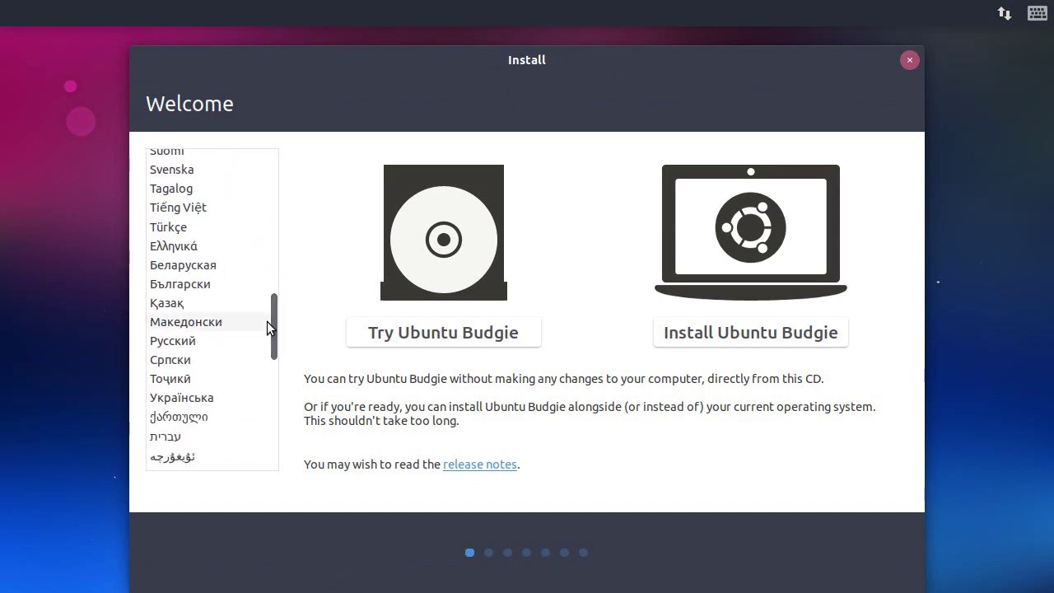
left_click(194, 338)
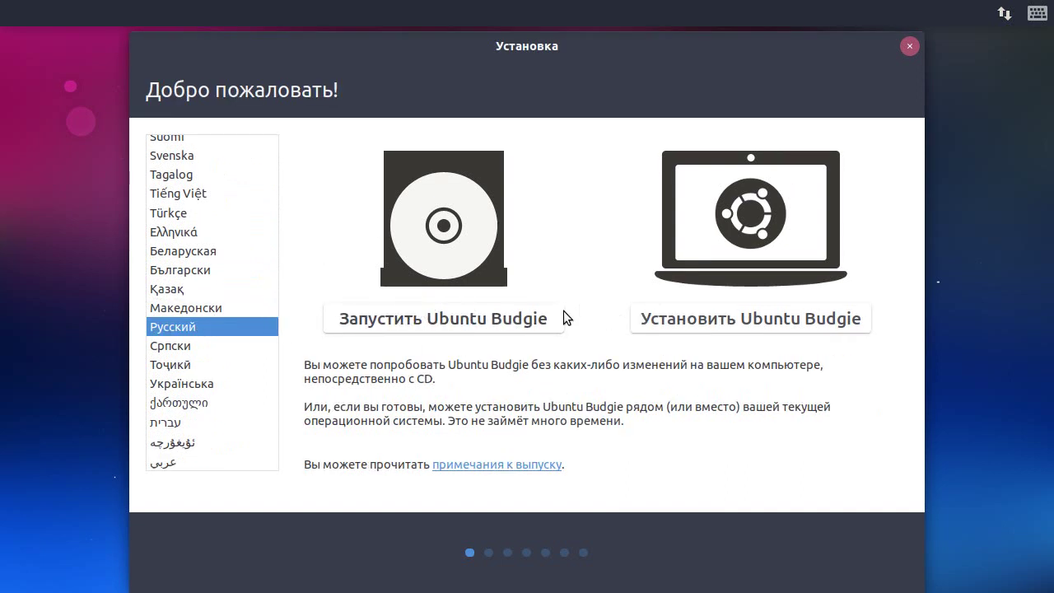
left_click(803, 320)
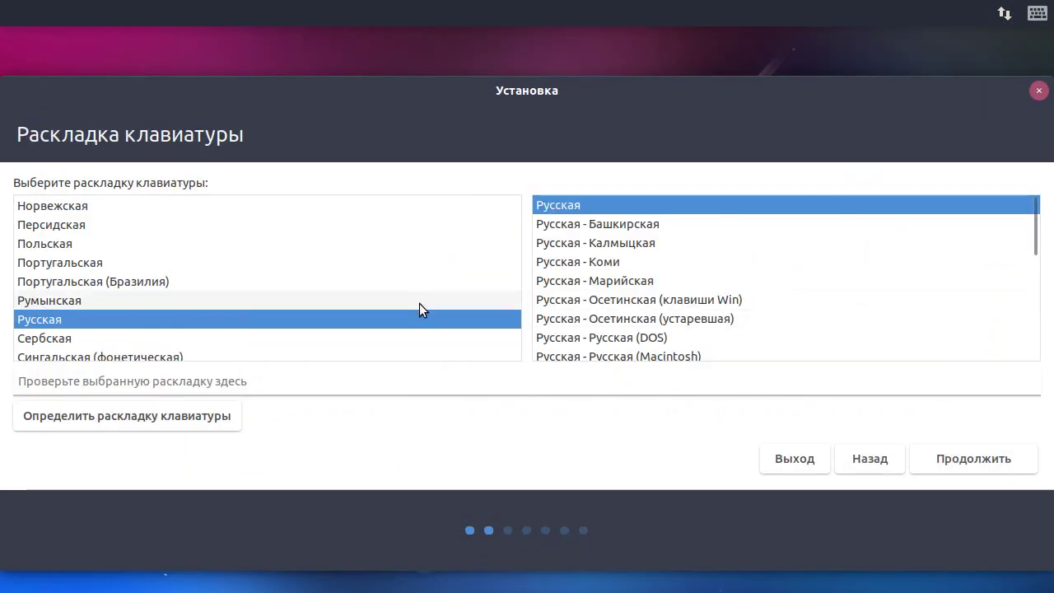
Choose the Английская (американская) keyboard layout and continue to the software options.
scroll(255, 304, "up", 20)
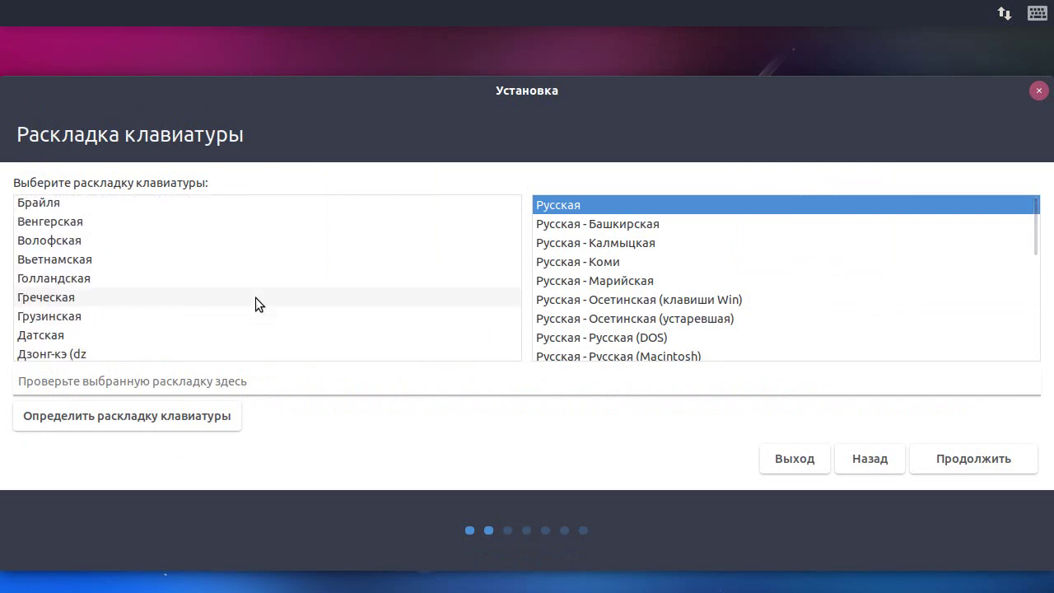
scroll(254, 303, "up", 5)
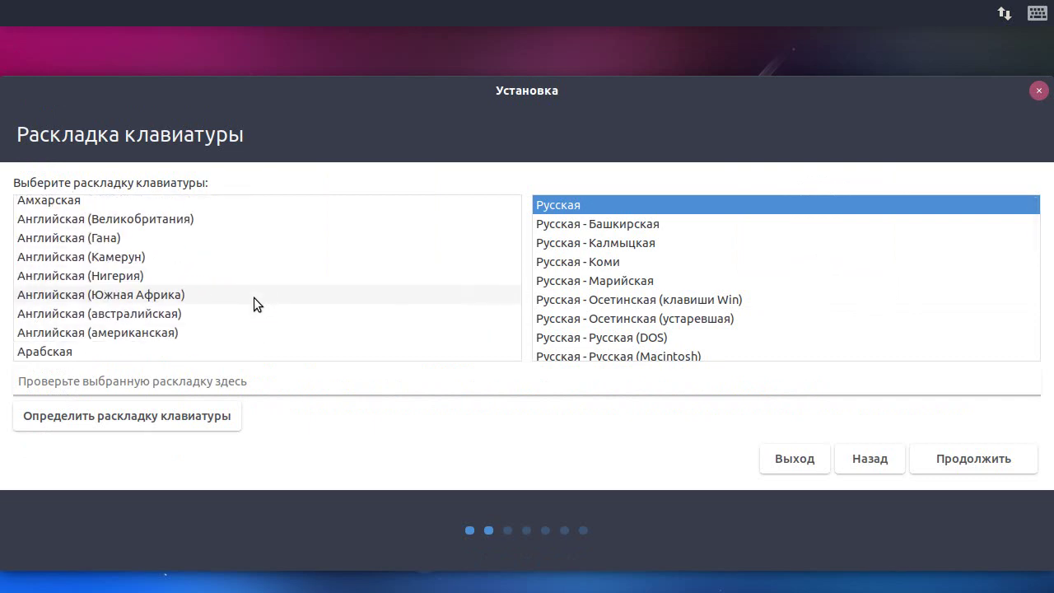
left_click(119, 333)
left_click(968, 461)
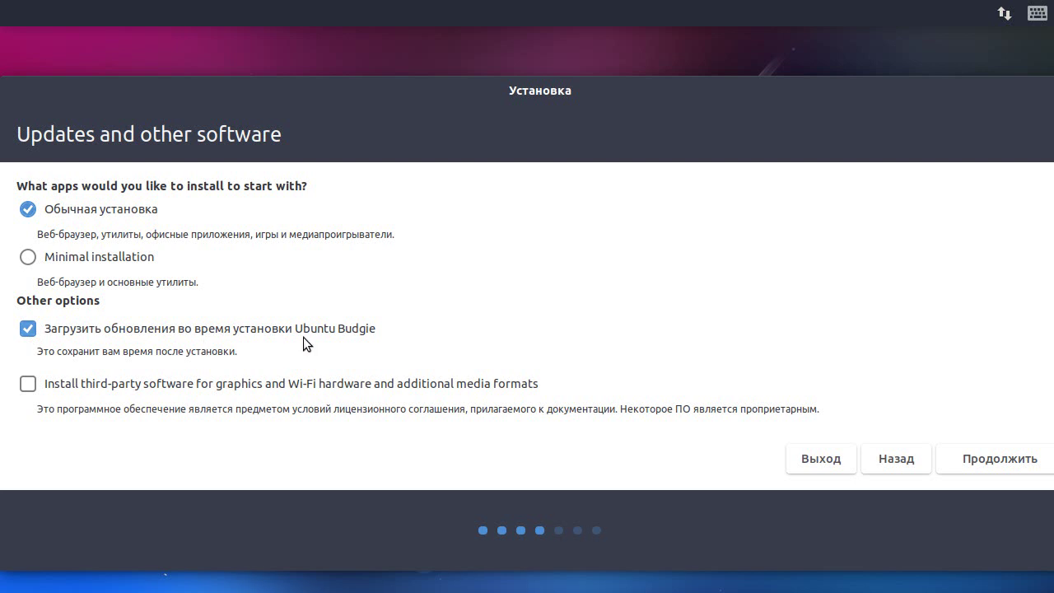
Turn off downloading updates during installation and continue to the installation type.
left_click(27, 329)
left_click(984, 461)
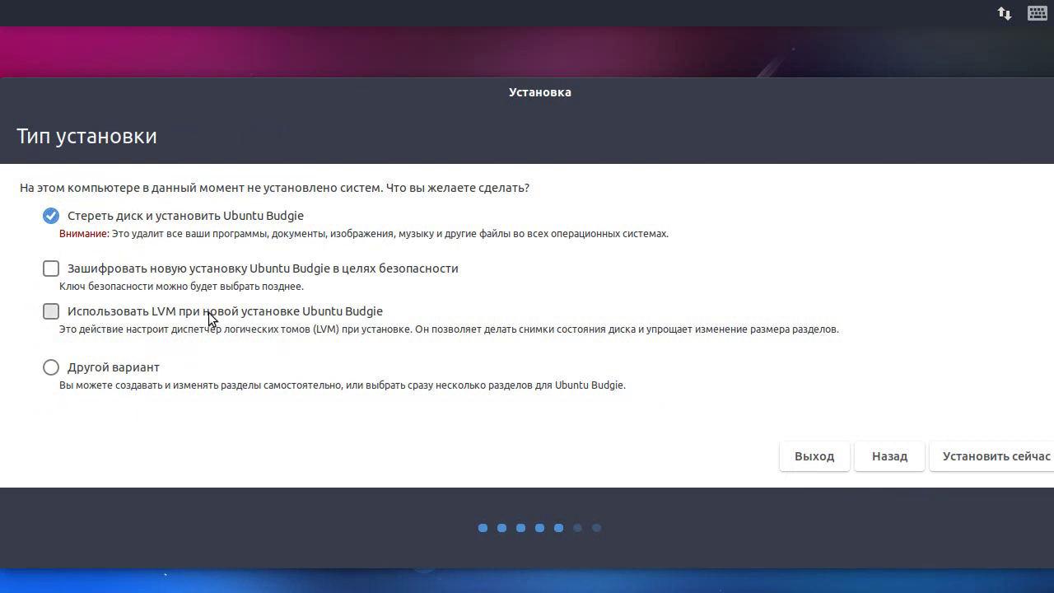
Choose manual partitioning (Другой вариант) as the installation type and create a new partition table on /dev/sda.
left_click(51, 367)
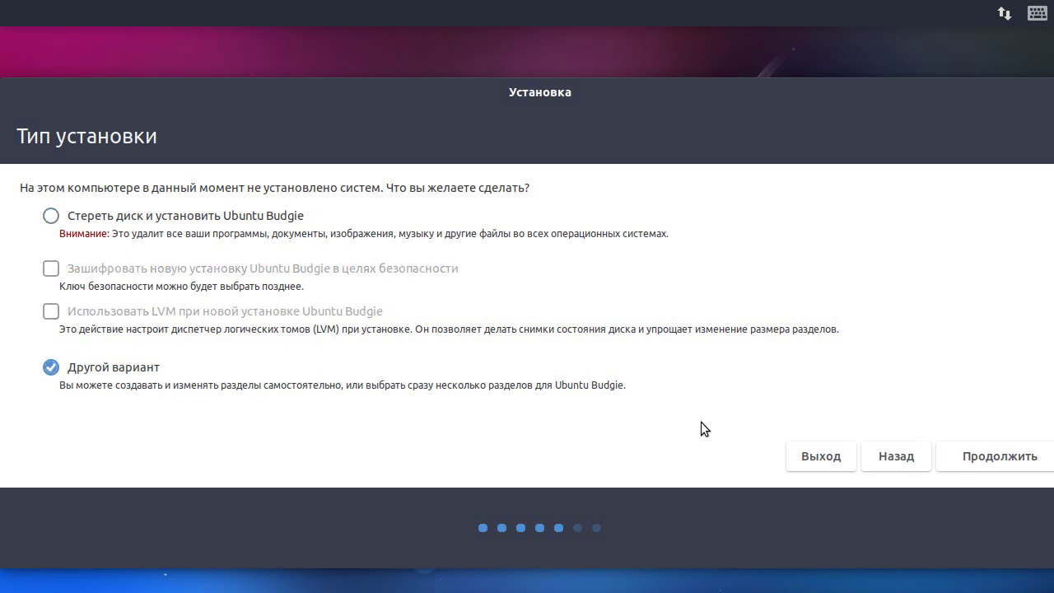
left_click(978, 458)
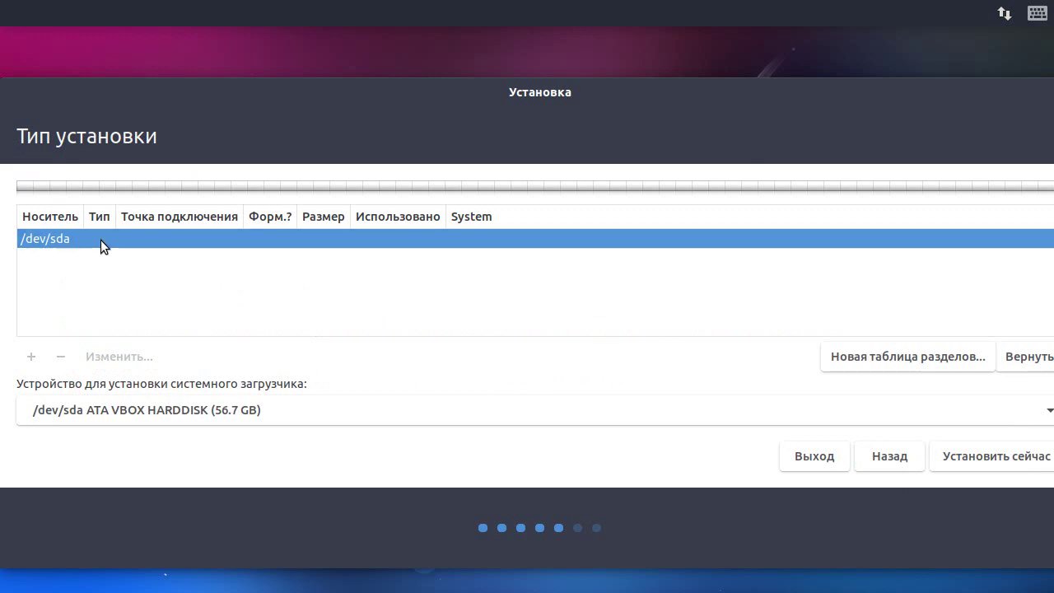
left_click(864, 357)
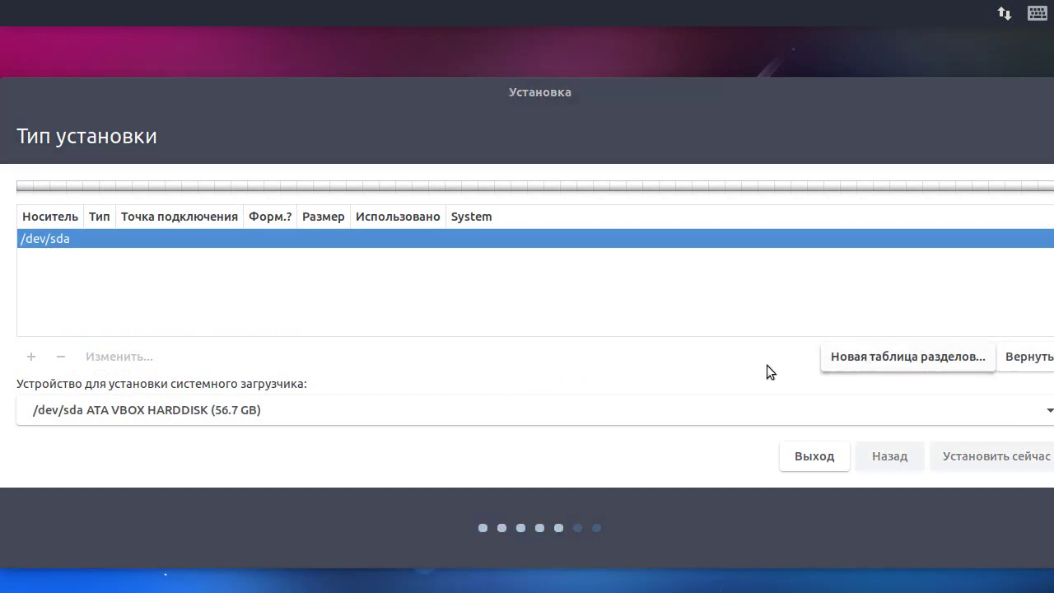
left_click(929, 388)
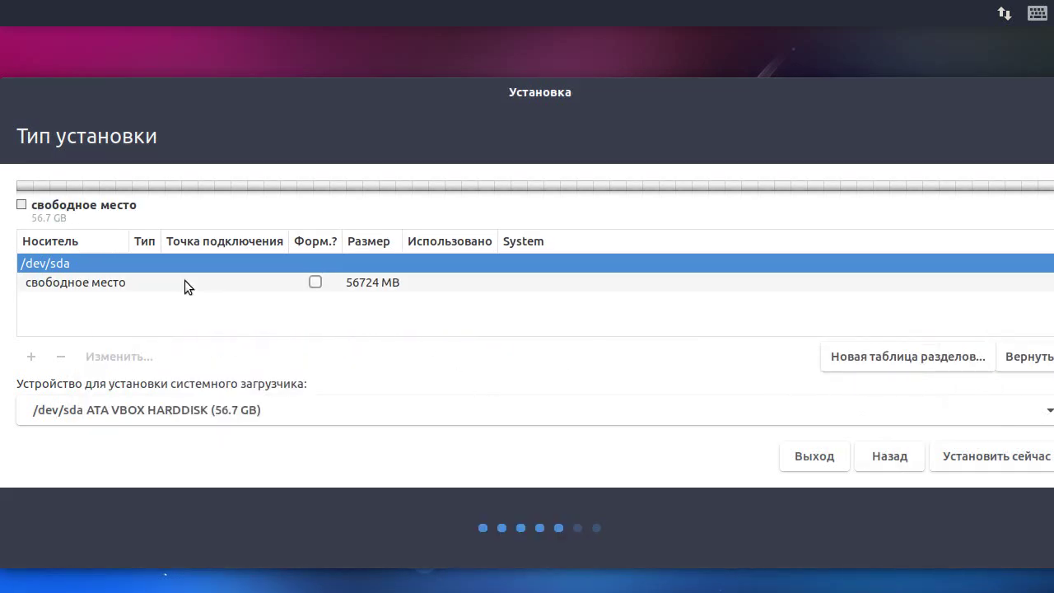
Create a 500 MB primary partition in the free space, formatted as Ext2 and mounted at /boot.
double_click(203, 289)
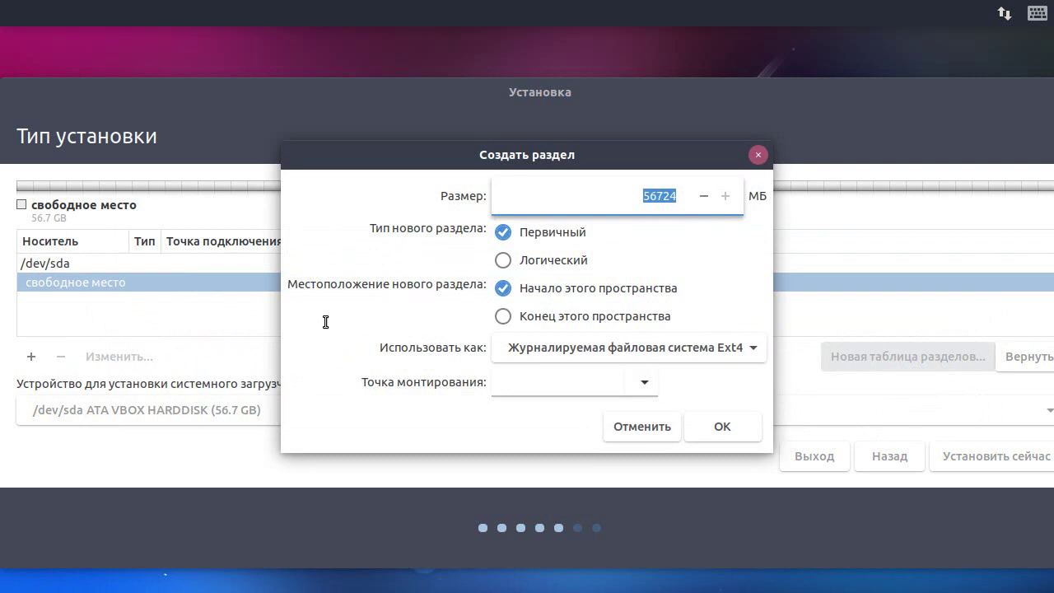
type("4")
type("500")
left_click(635, 350)
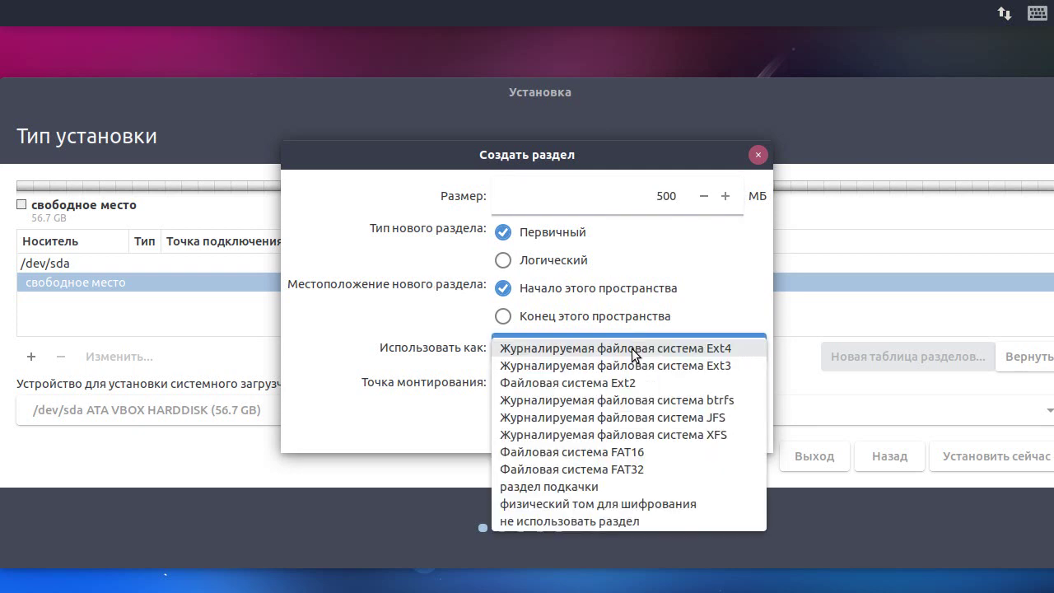
left_click(577, 383)
left_click(647, 391)
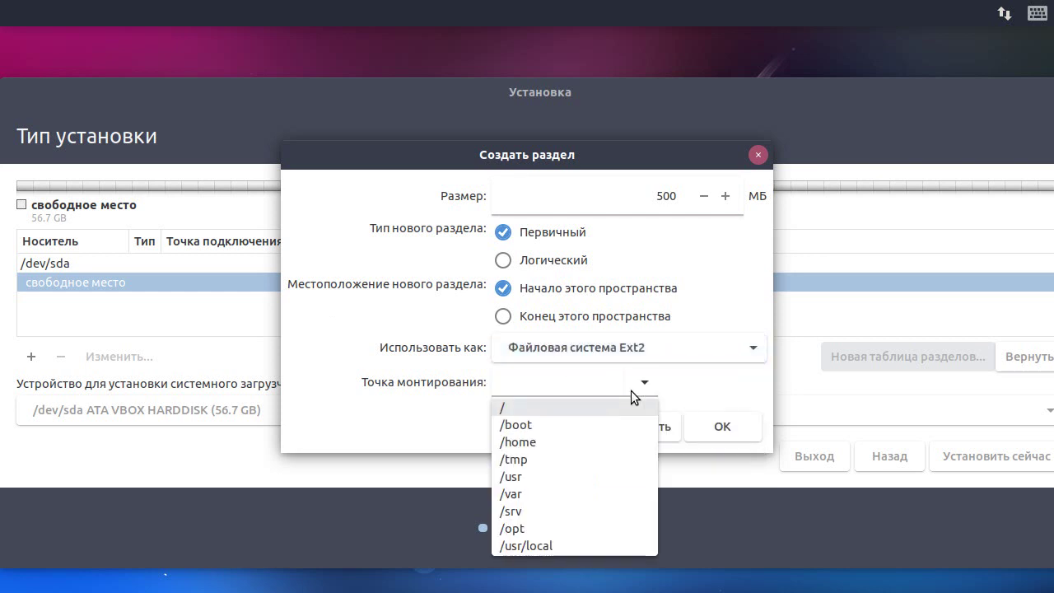
left_click(532, 424)
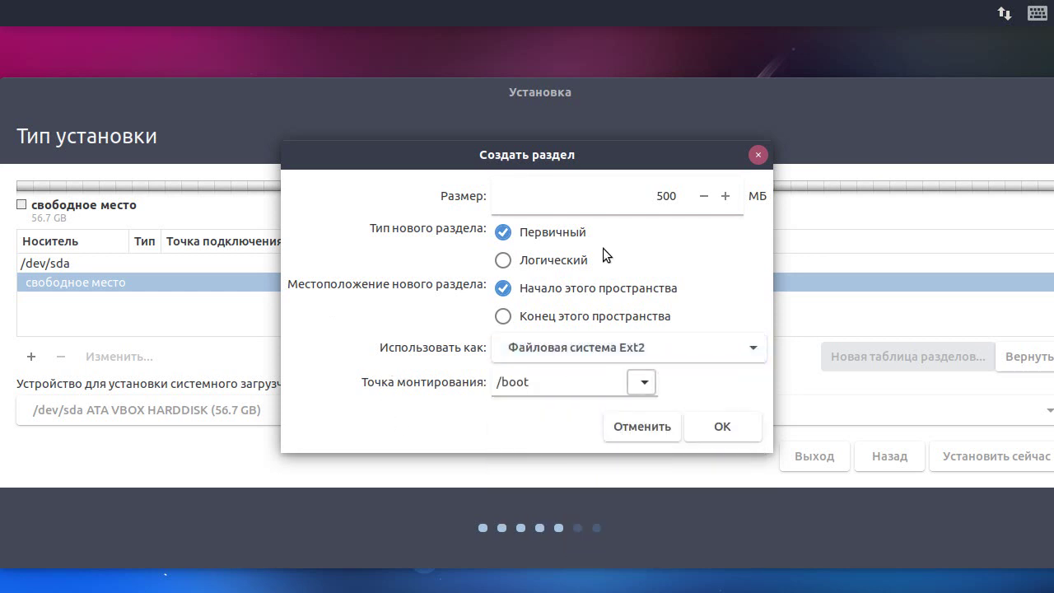
left_click(721, 429)
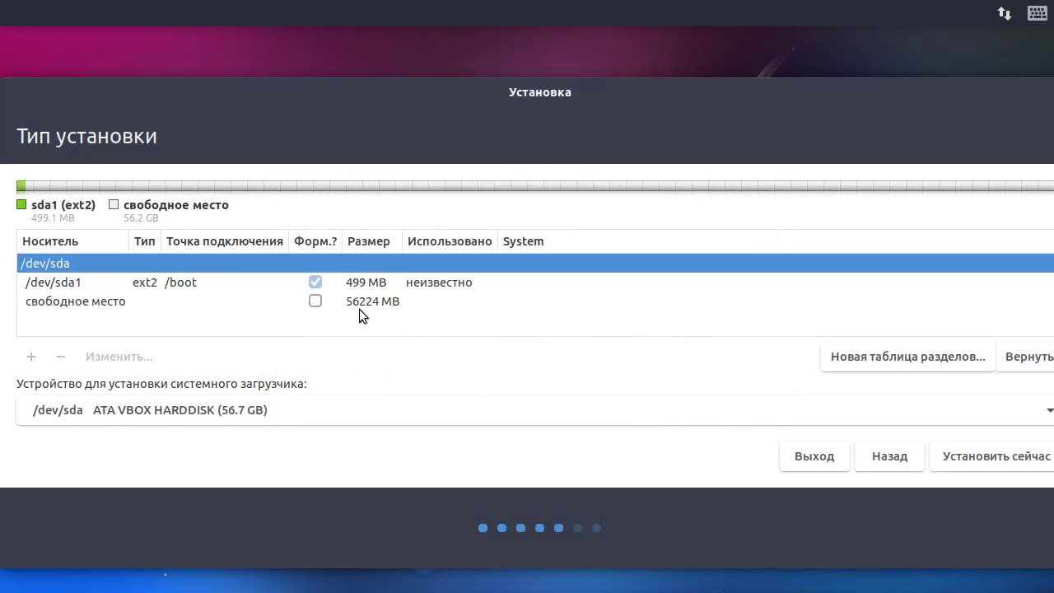
Create a 4096 MB primary partition in the free space for use as swap (раздел подкачки).
double_click(205, 302)
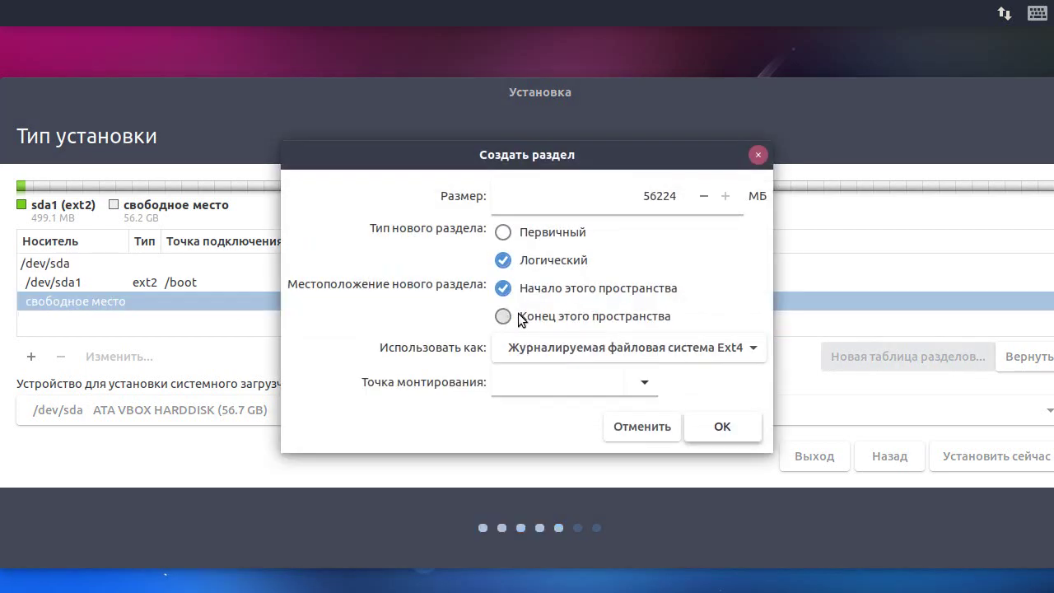
left_click(641, 353)
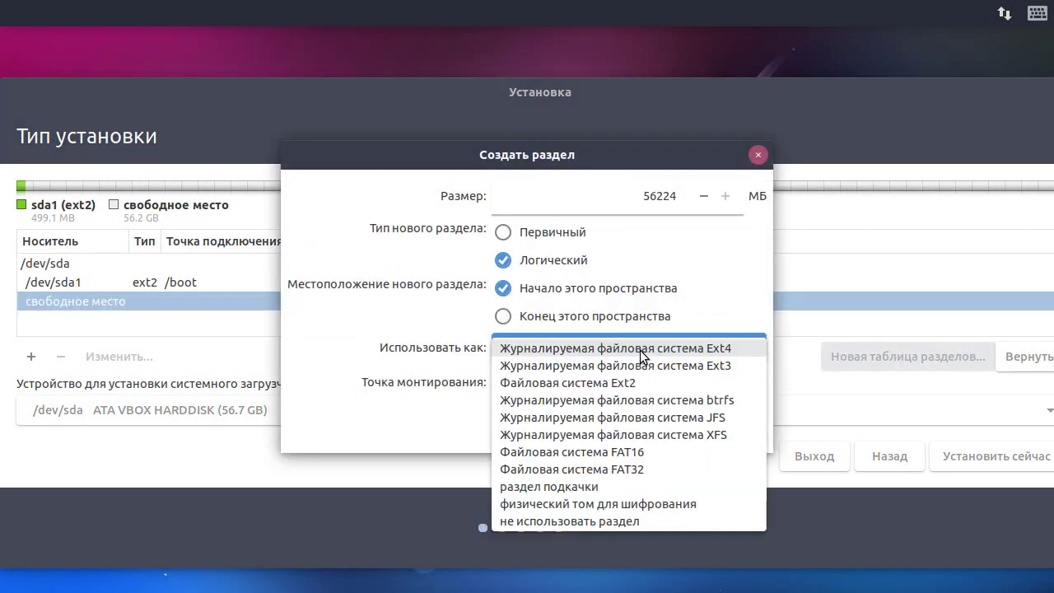
left_click(578, 494)
left_click(547, 234)
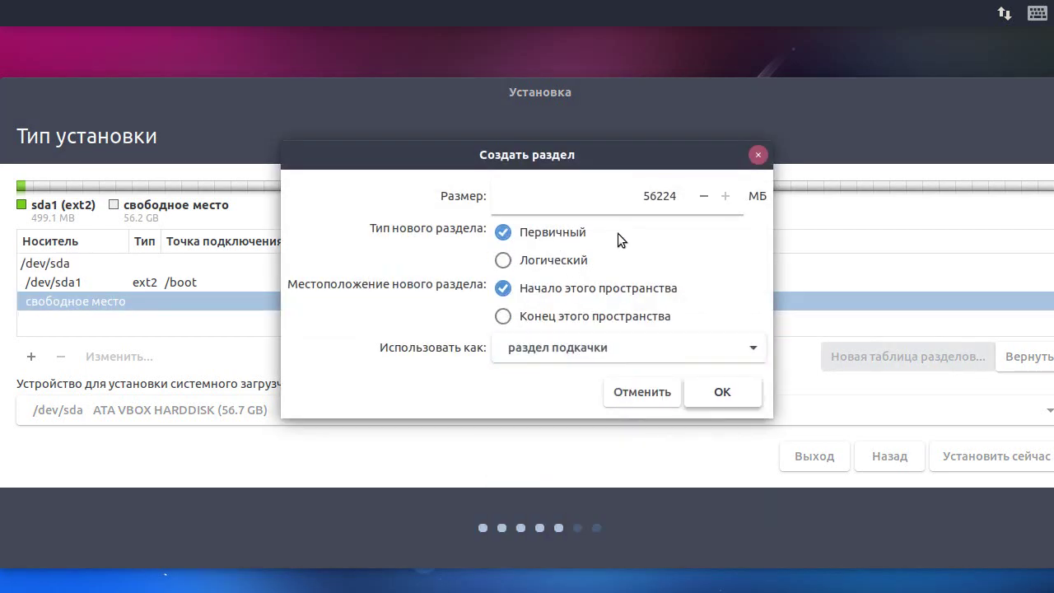
double_click(663, 196)
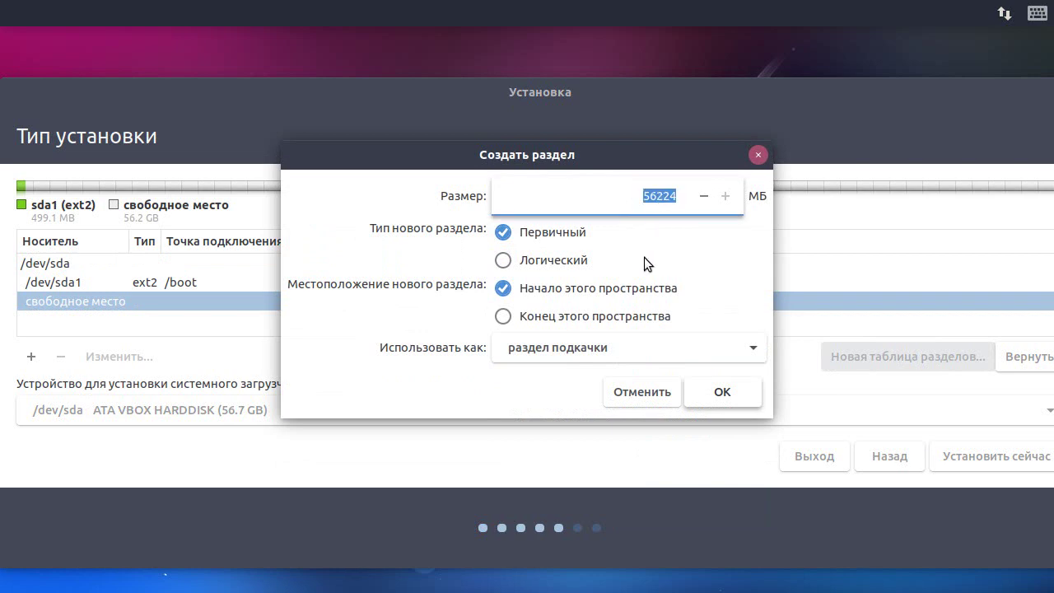
type("400")
key("BackSpace")
type("96")
left_click(751, 399)
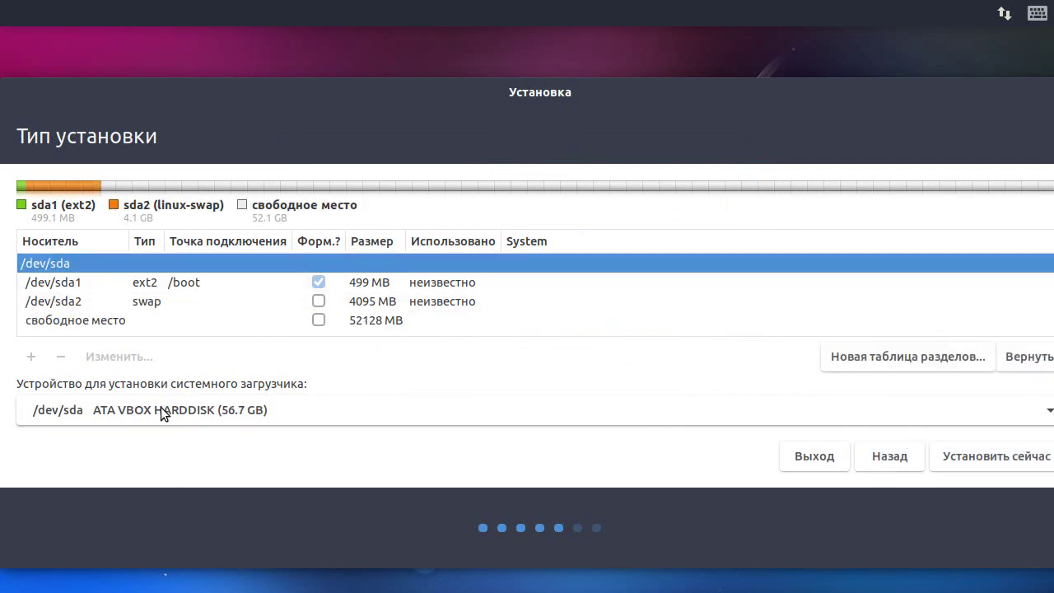
Create a 20000 MB primary Ext4 partition in the free space, mounted at /.
double_click(369, 319)
left_click_drag(640, 196, 708, 199)
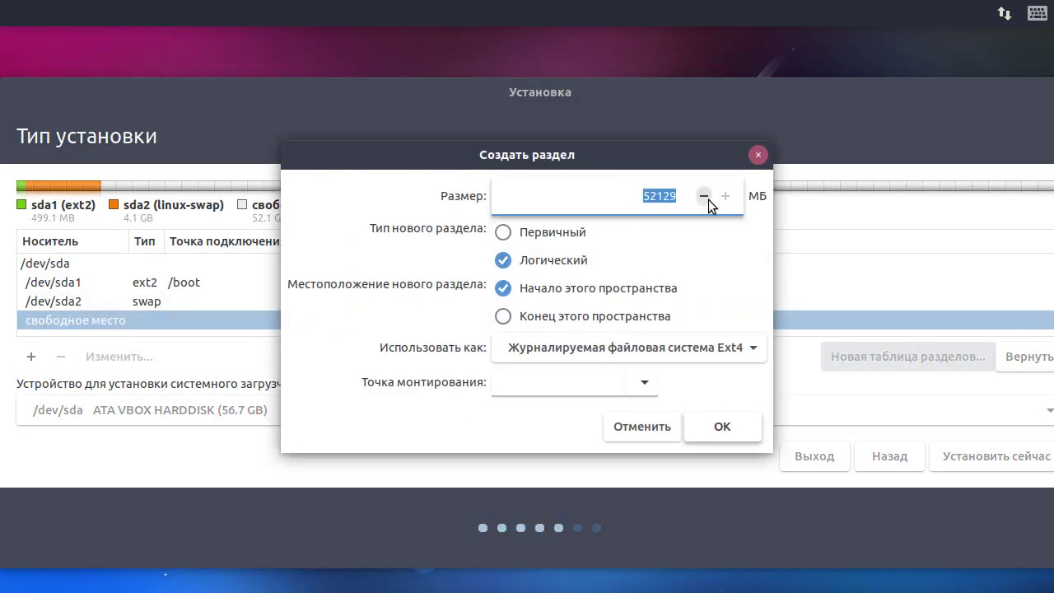
type("20000")
left_click(643, 384)
left_click(583, 405)
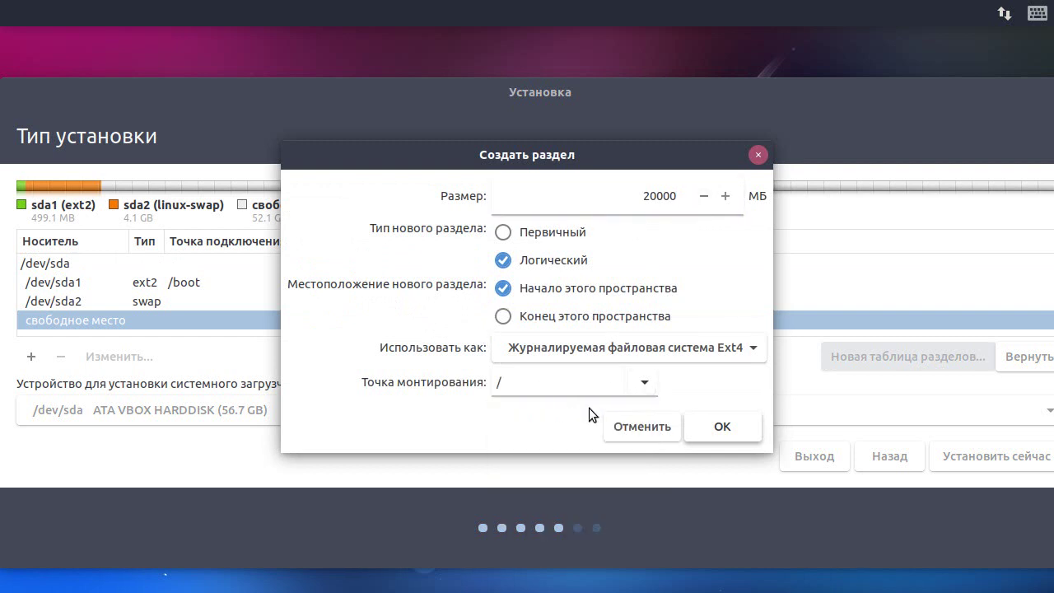
left_click(539, 235)
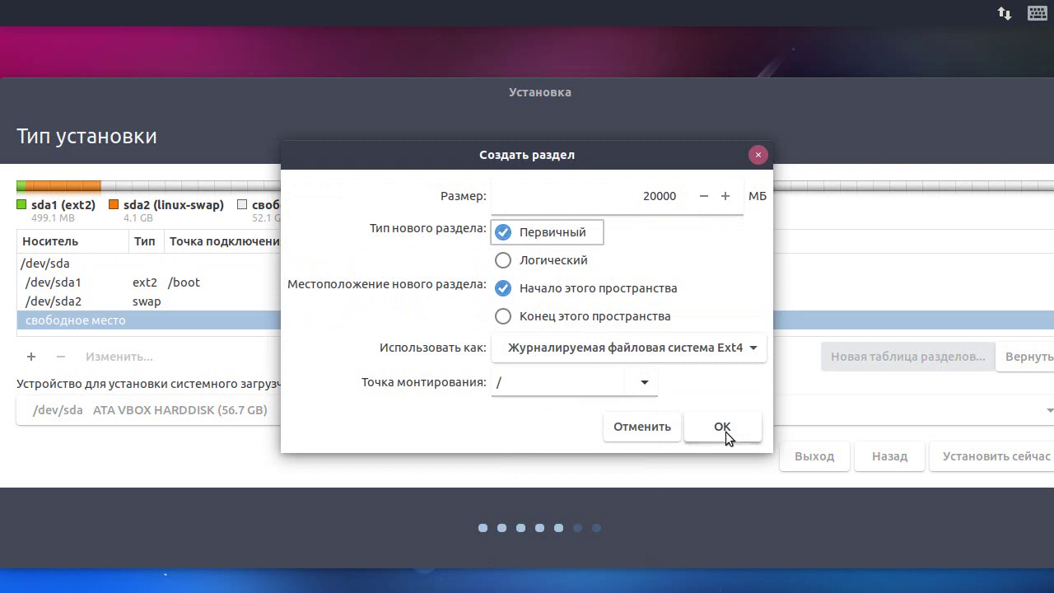
left_click(699, 429)
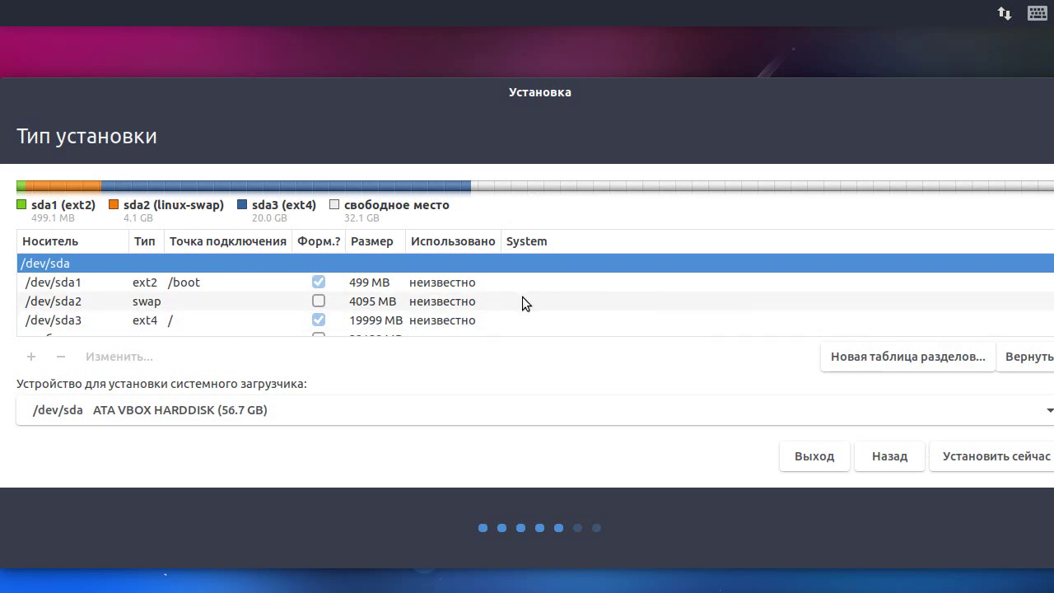
Create a primary Ext4 partition from all the remaining free space, mounted at /home.
left_click(345, 313)
scroll(361, 325, "down", 1)
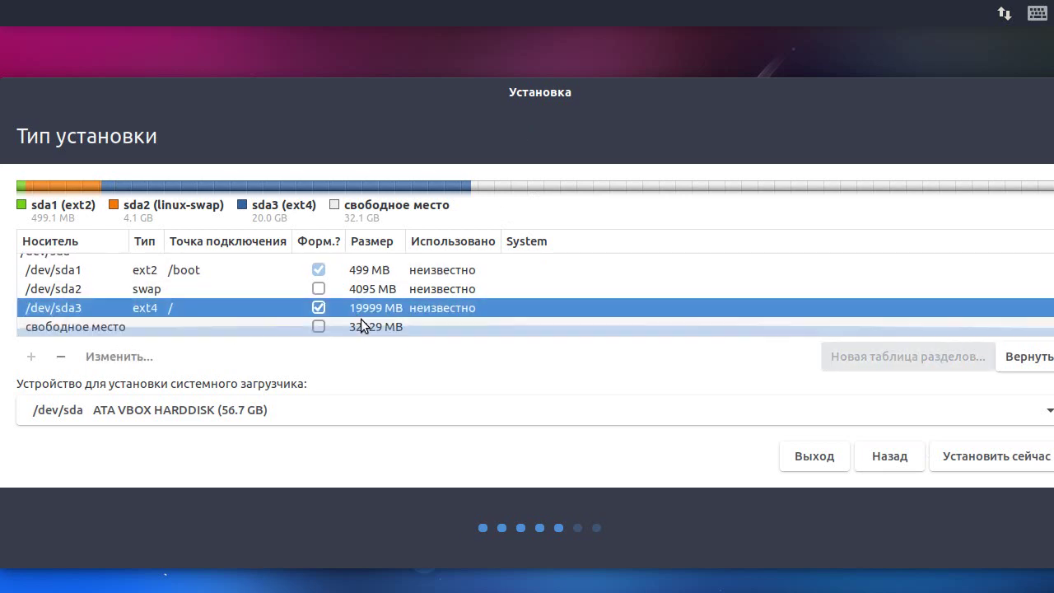
double_click(368, 328)
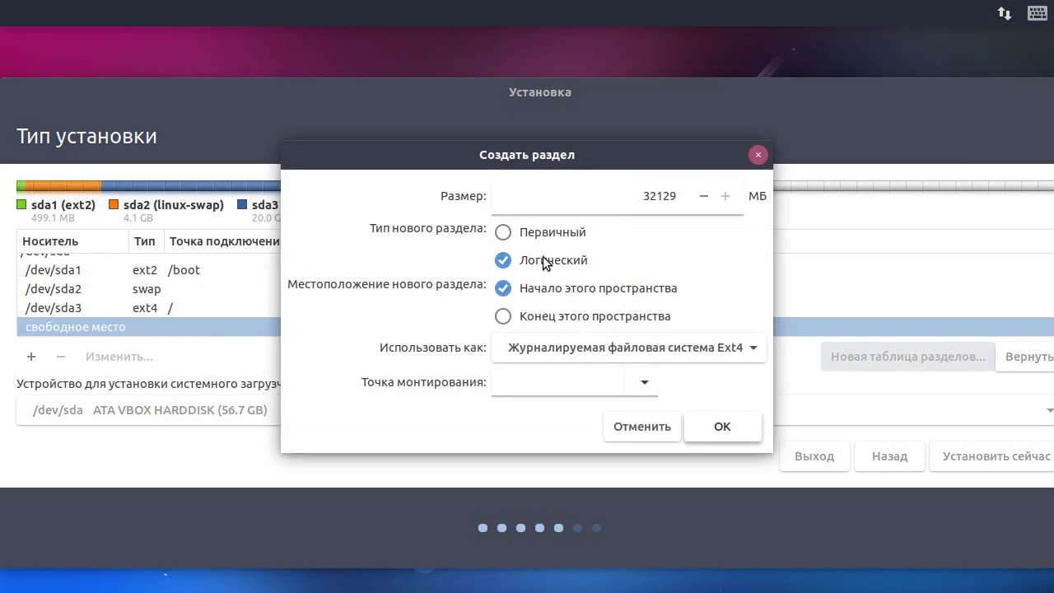
left_click(502, 232)
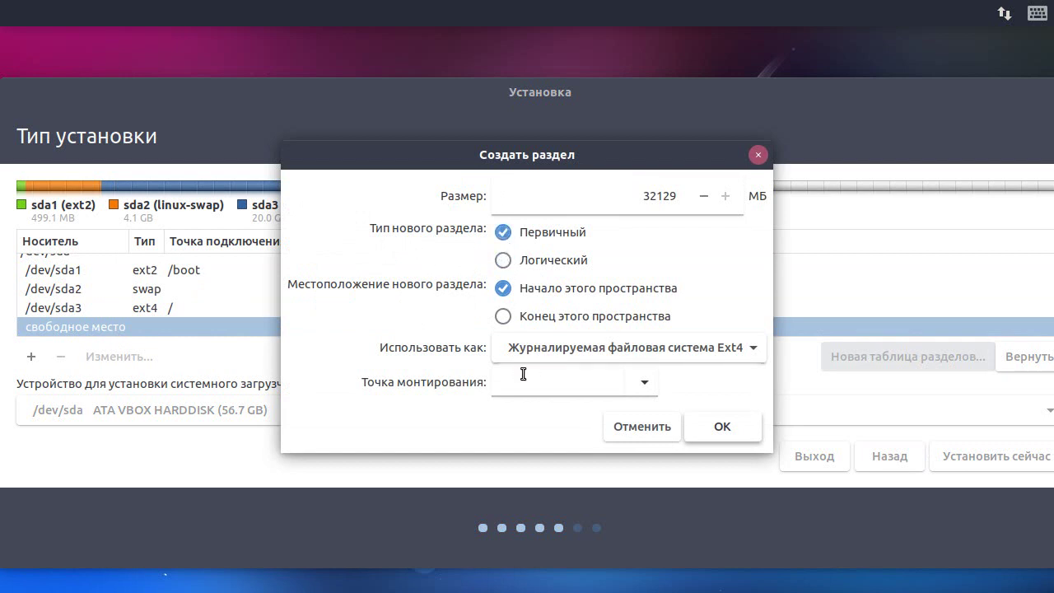
left_click(644, 382)
left_click(538, 440)
left_click(728, 430)
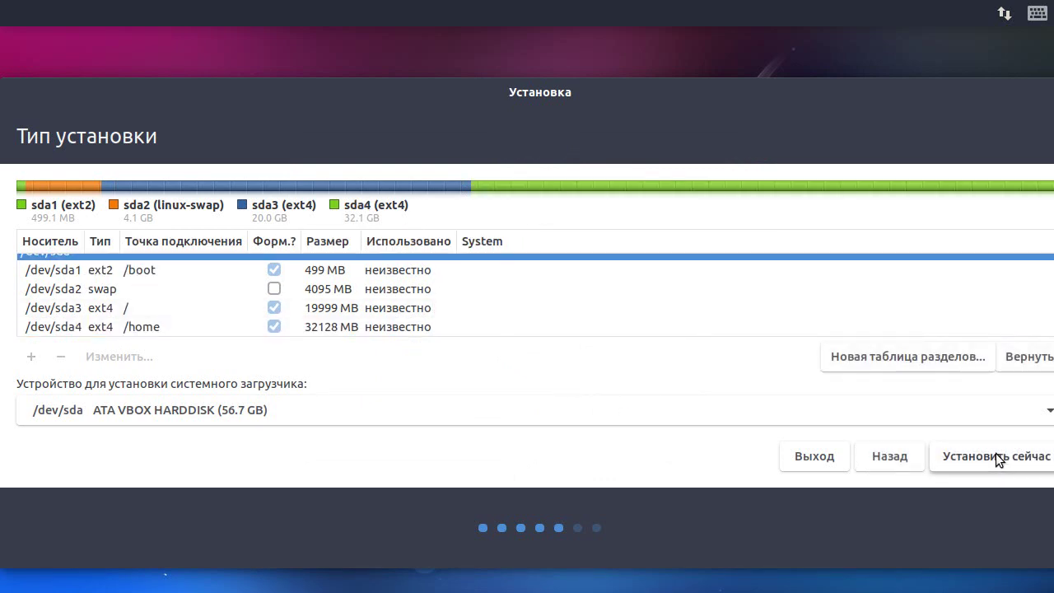
Start the installation, approve writing the partition changes to disk, and accept Samara as the location.
left_click(996, 455)
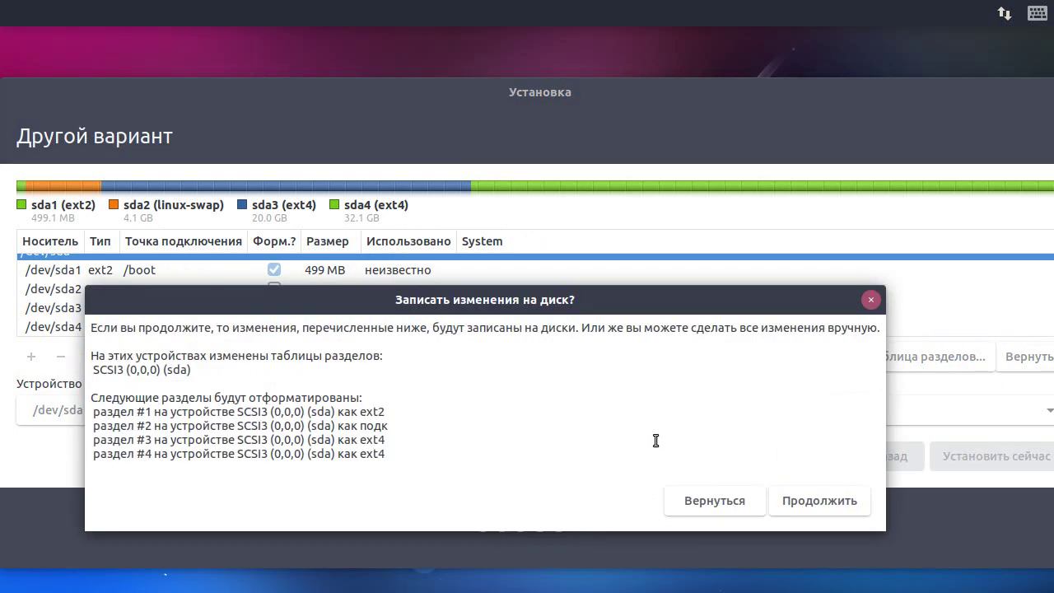
left_click(812, 500)
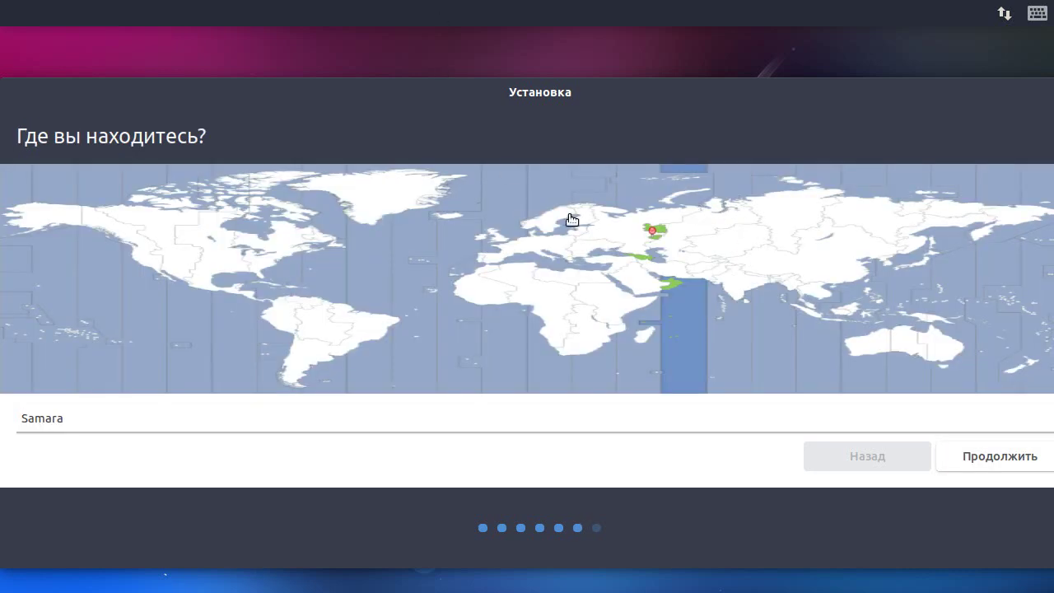
left_click(1000, 458)
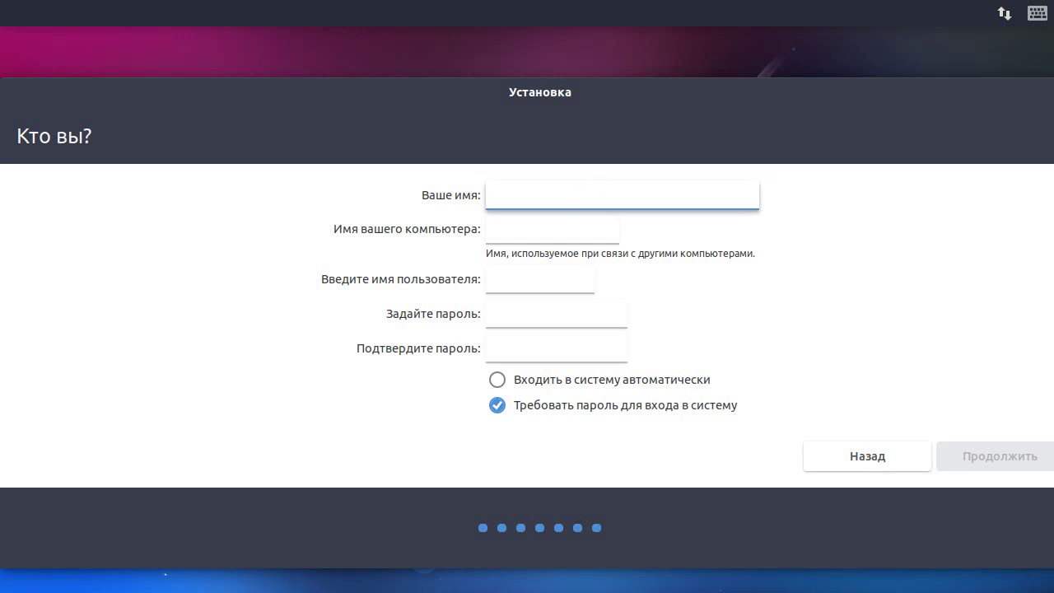
Enter the user's name for the new account and fill in the password and password confirmation fields.
type("ivan")
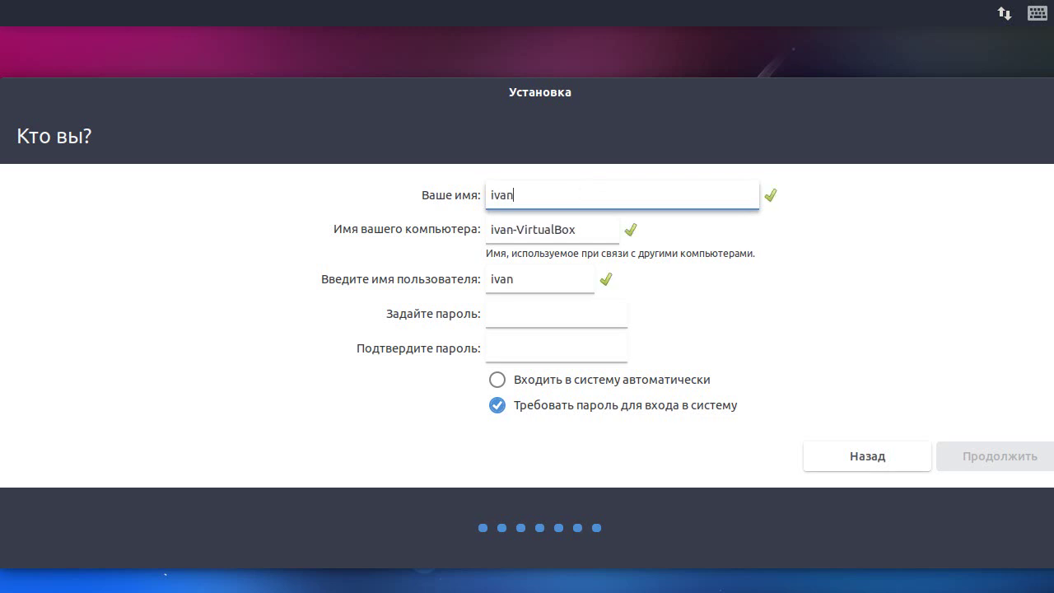
left_click(523, 320)
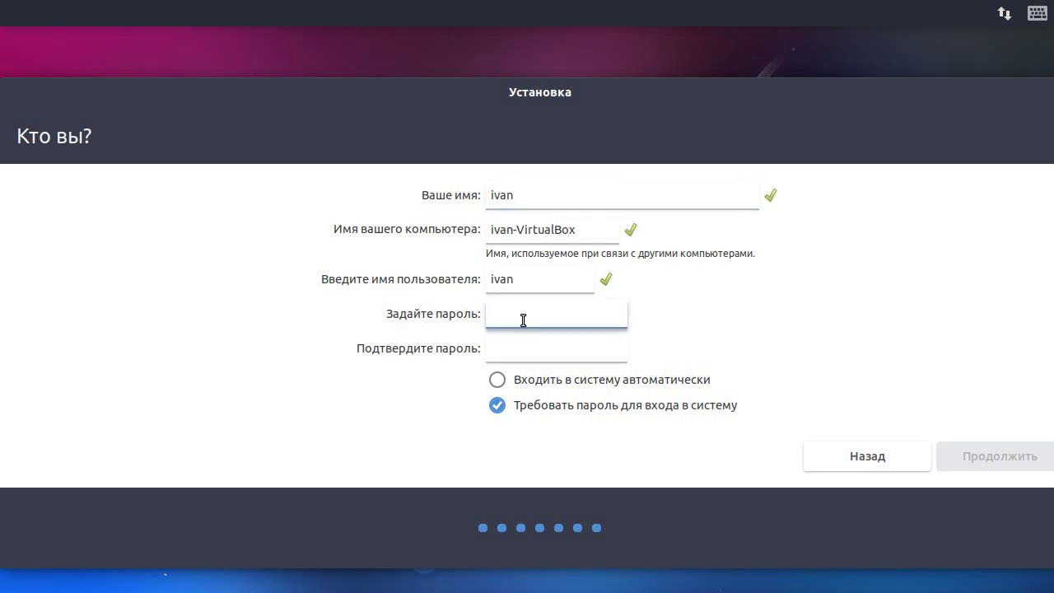
type("1")
key("Tab")
type("1")
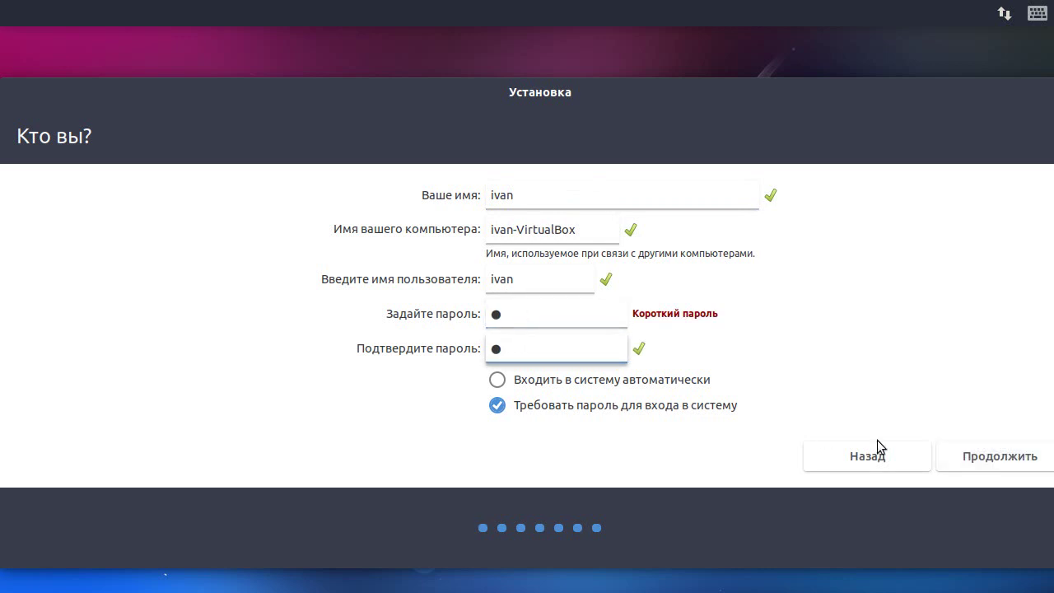
Submit the new account details and page through the installer's feature slides during the installation.
left_click(1000, 453)
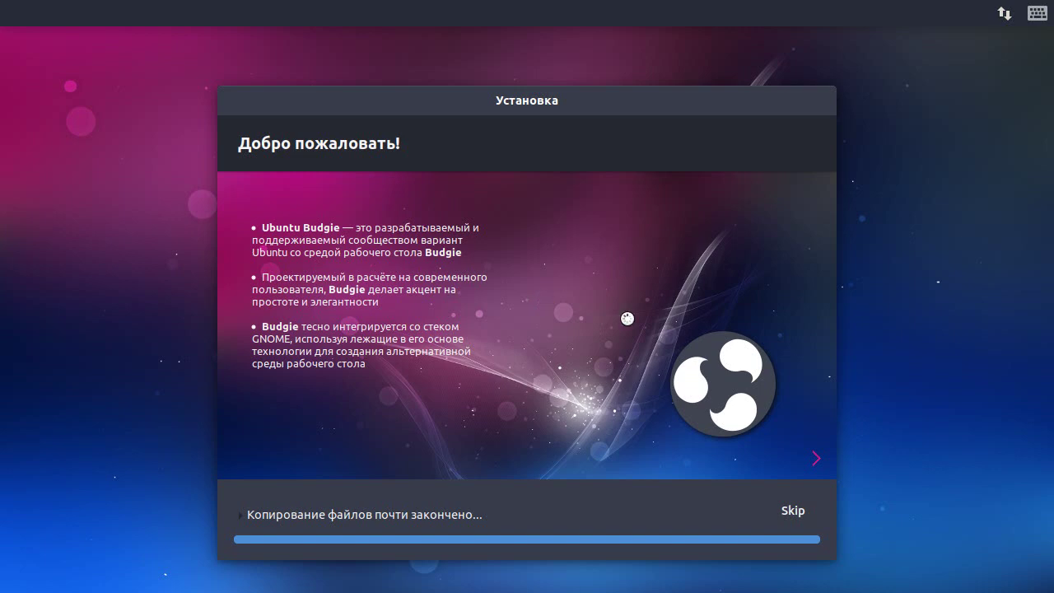
left_click(818, 458)
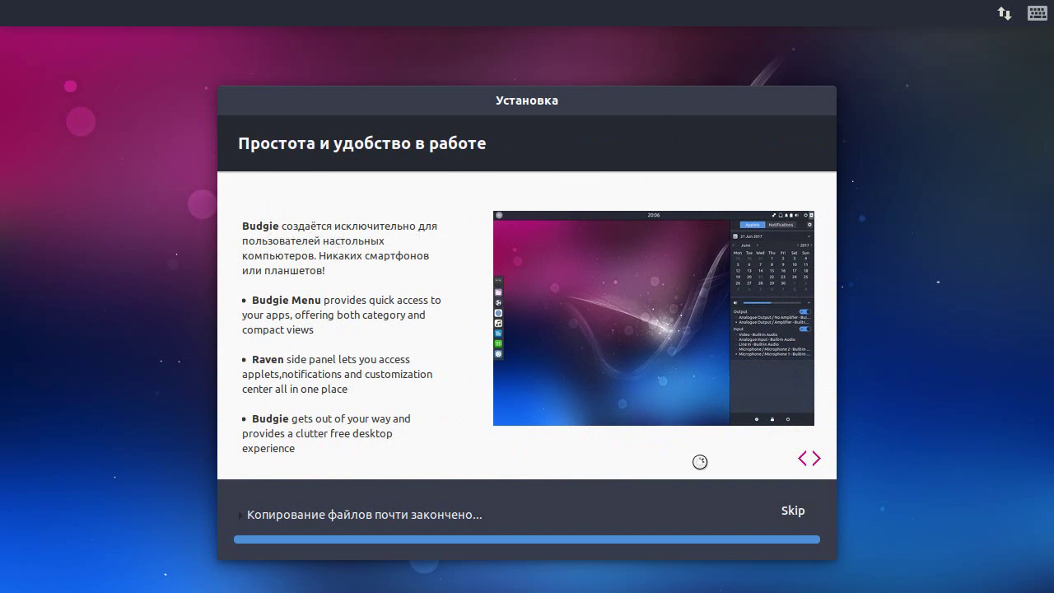
left_click(818, 461)
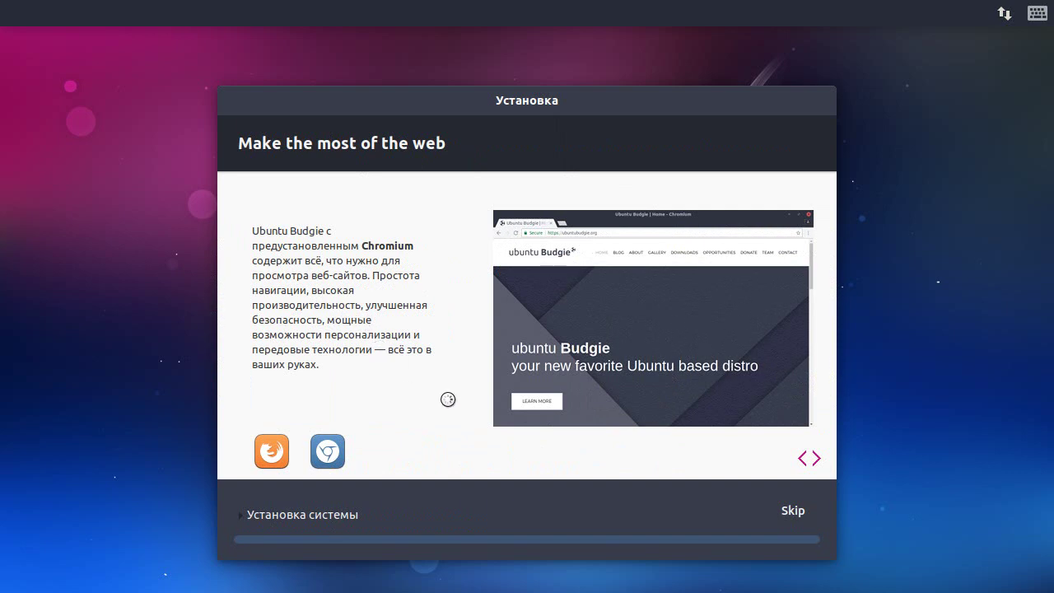
left_click(817, 459)
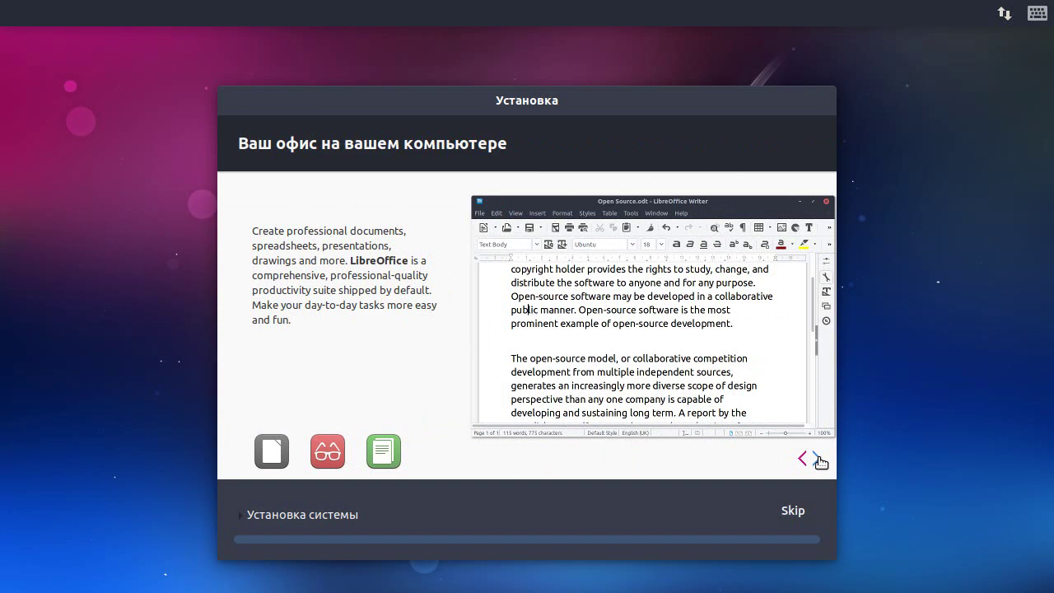
left_click(817, 458)
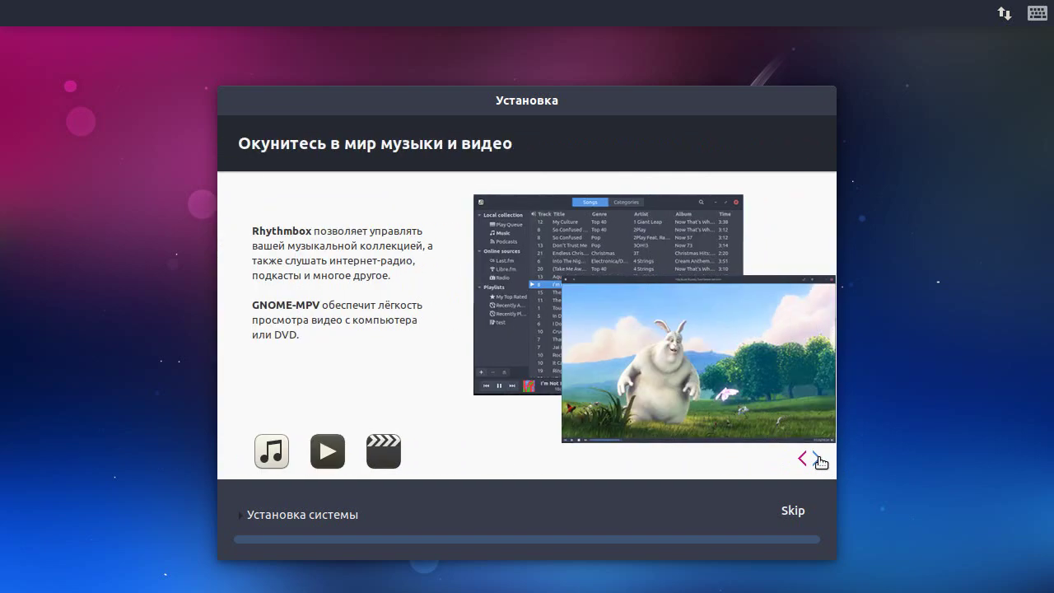
left_click(817, 458)
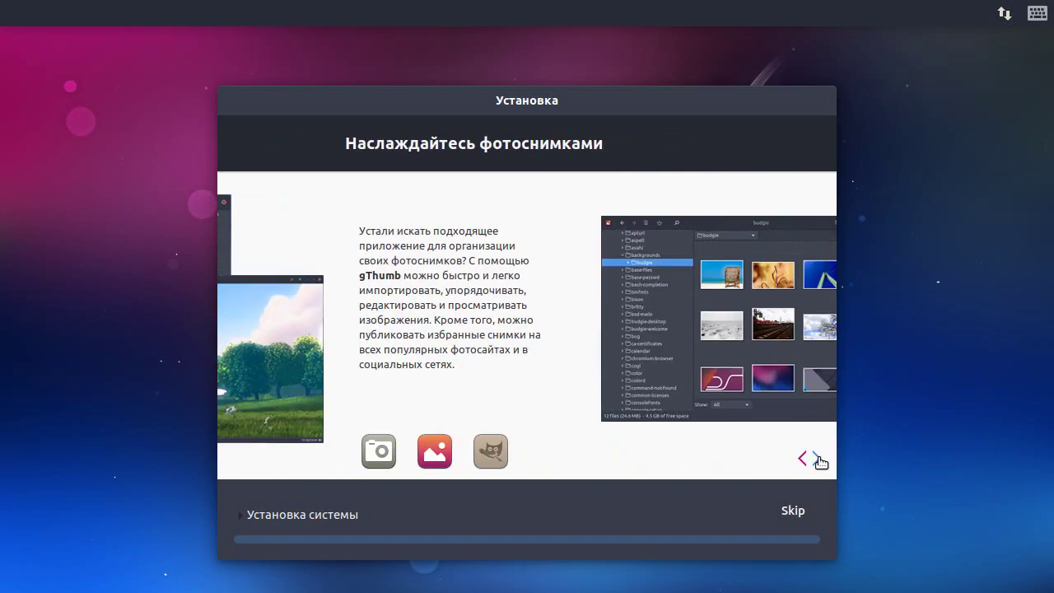
left_click(817, 458)
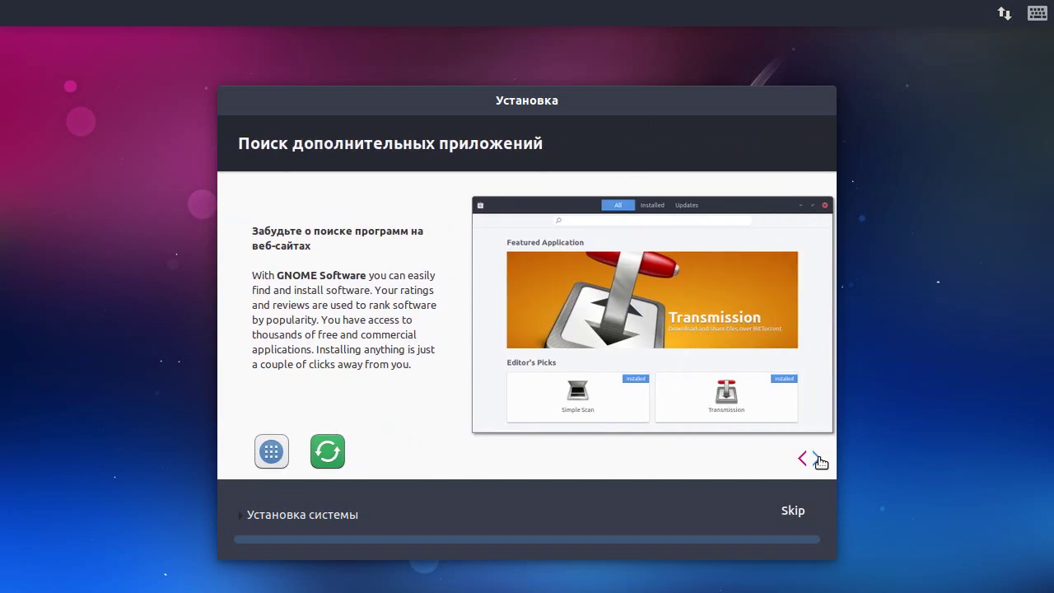
left_click(817, 458)
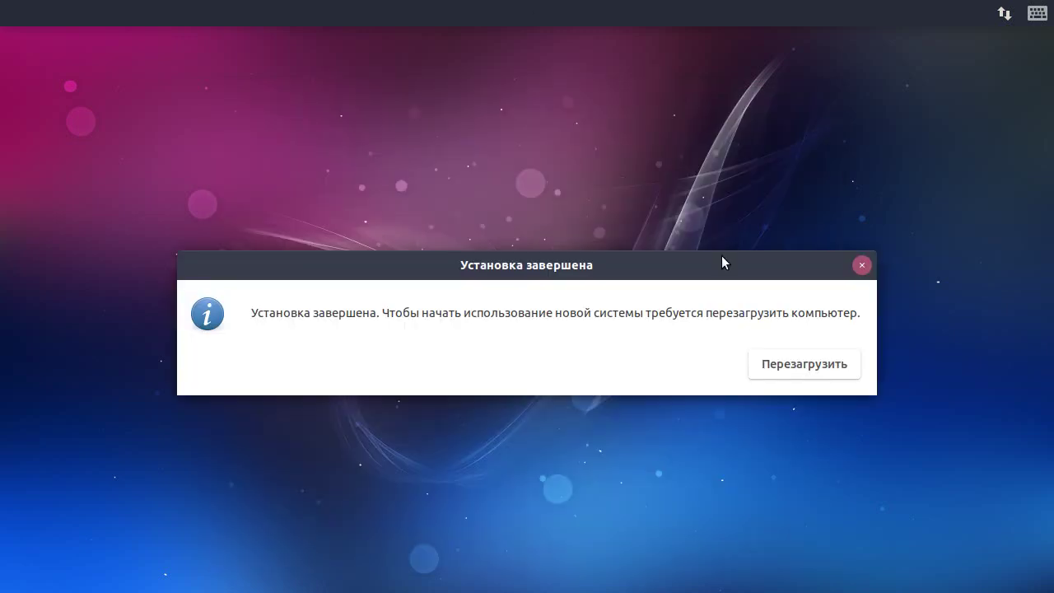
Restart the computer after the installation and log in to the new account with the account password.
left_click(794, 369)
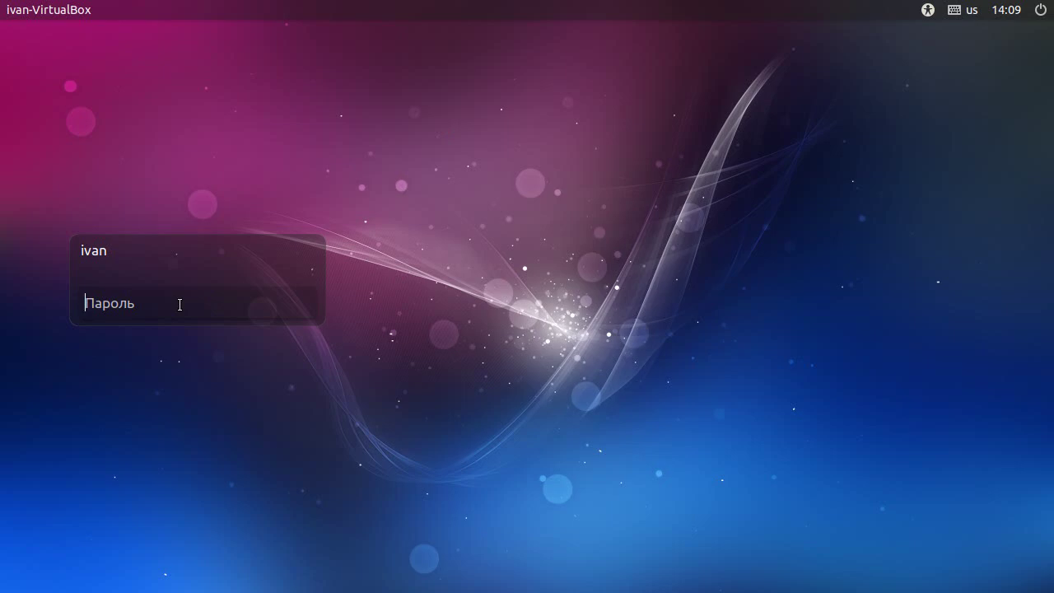
type("•")
key("Return")
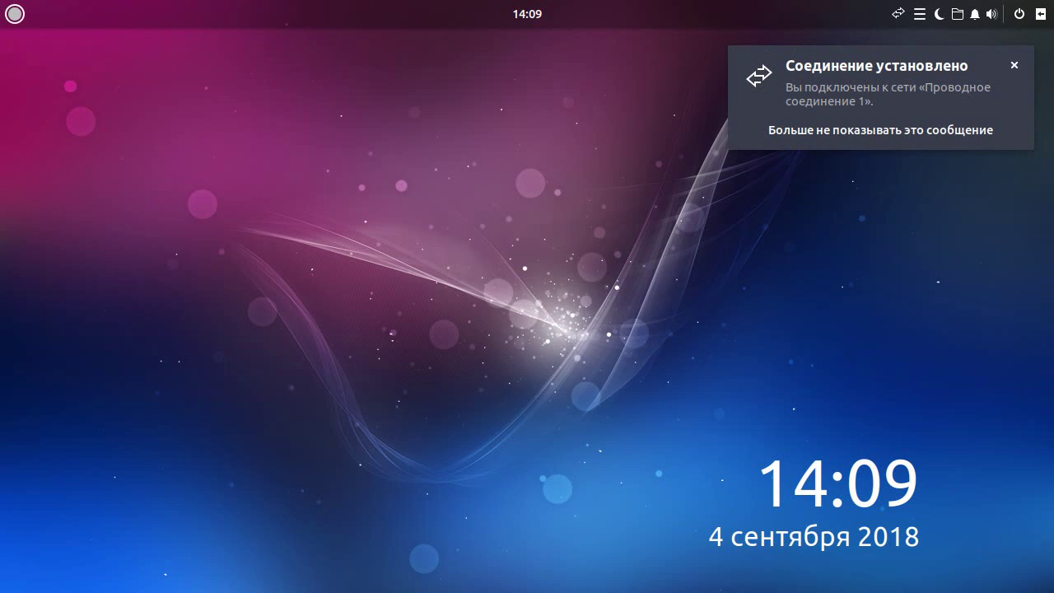
Browse the application categories and launch the software updater (Обновление приложений) from the administration category.
left_click(16, 15)
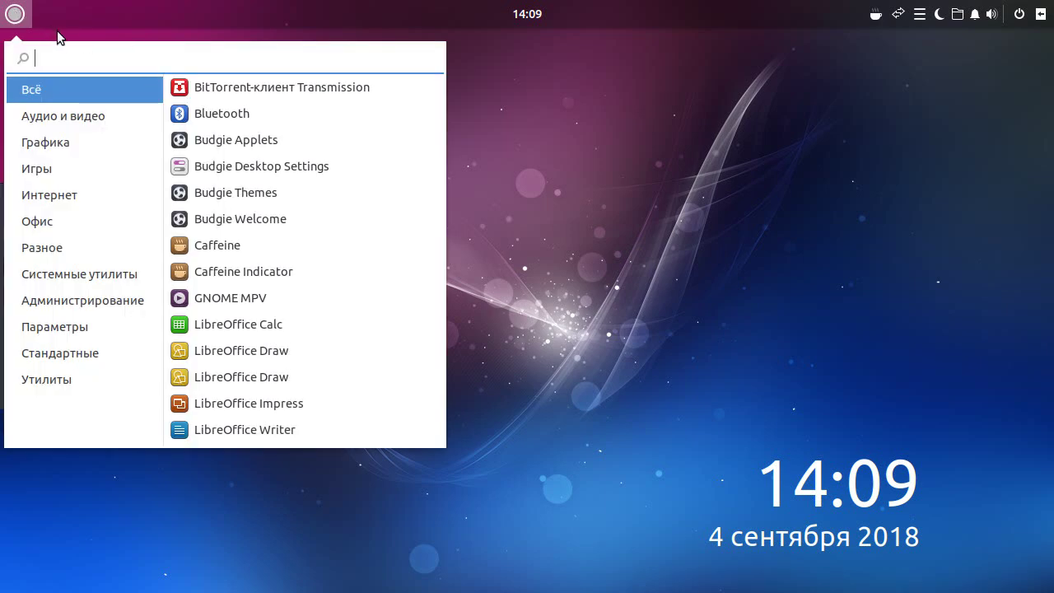
left_click(66, 116)
left_click(61, 142)
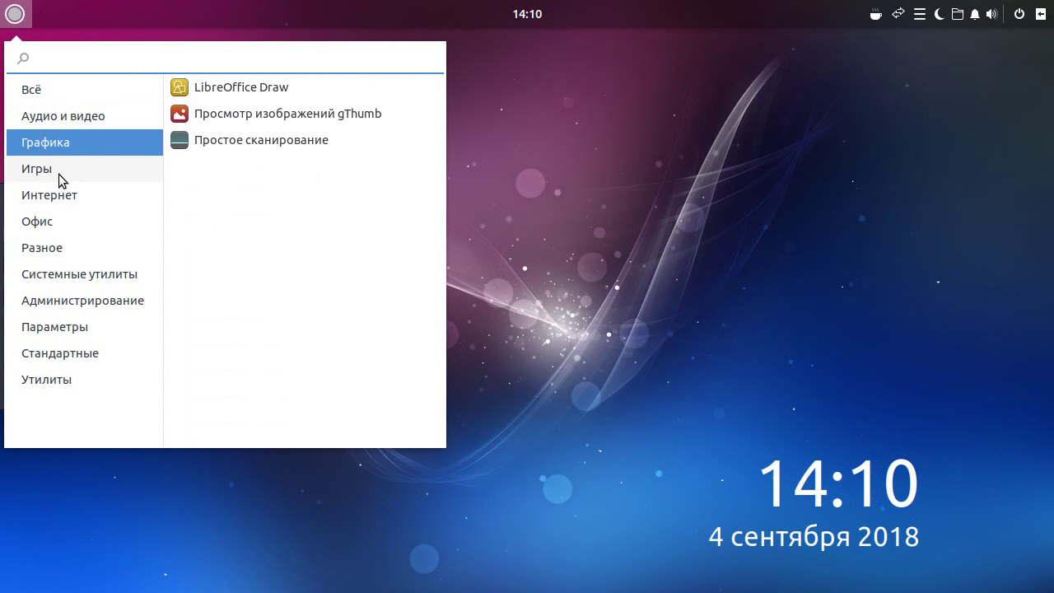
left_click(59, 176)
left_click(70, 277)
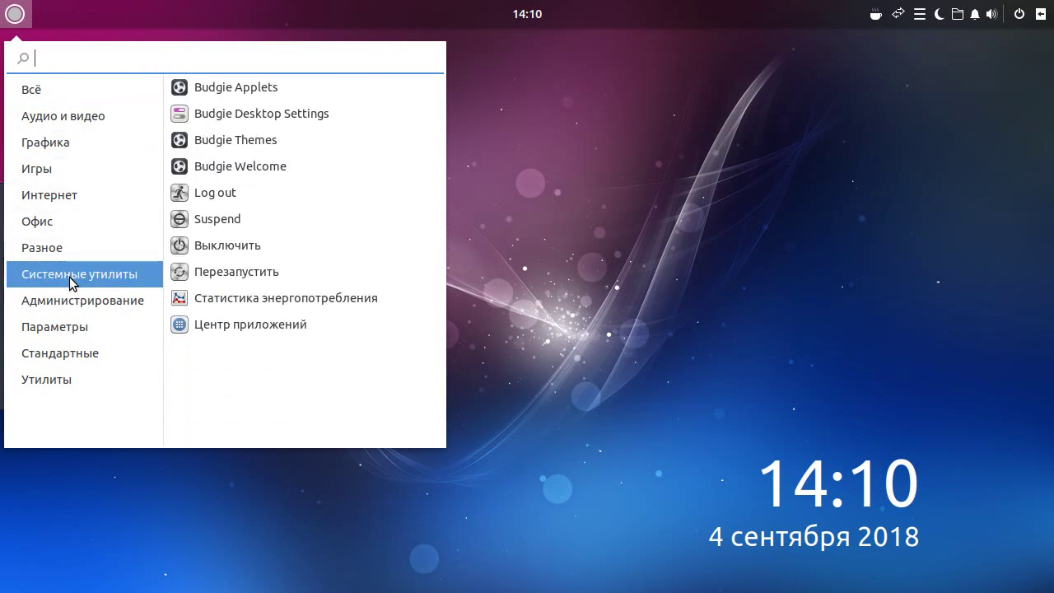
left_click(71, 304)
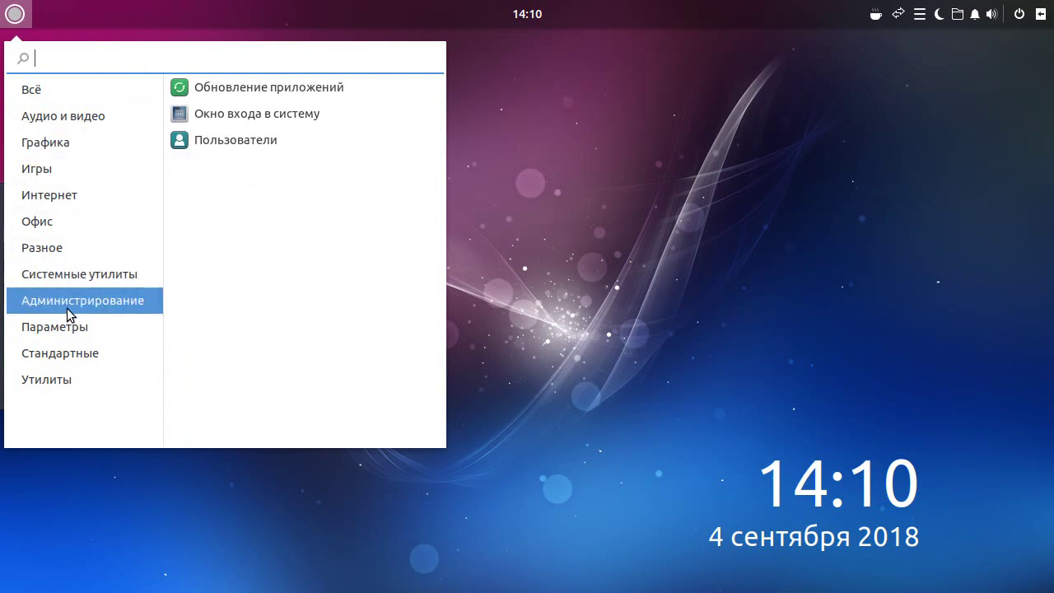
left_click(283, 89)
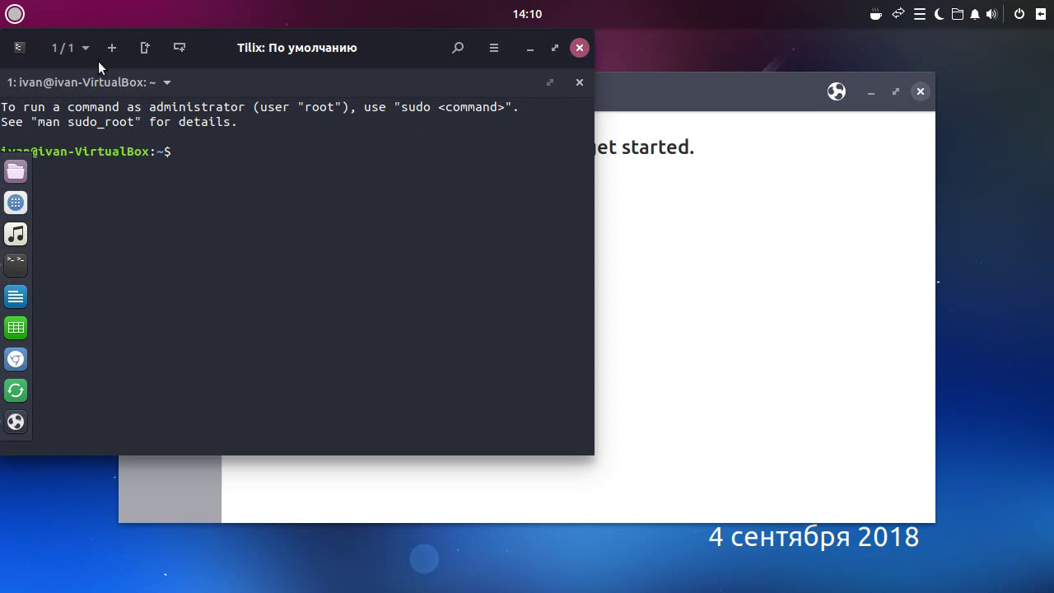
Minimize the Tilix terminal window and close the Budgie Welcome window.
left_click(529, 47)
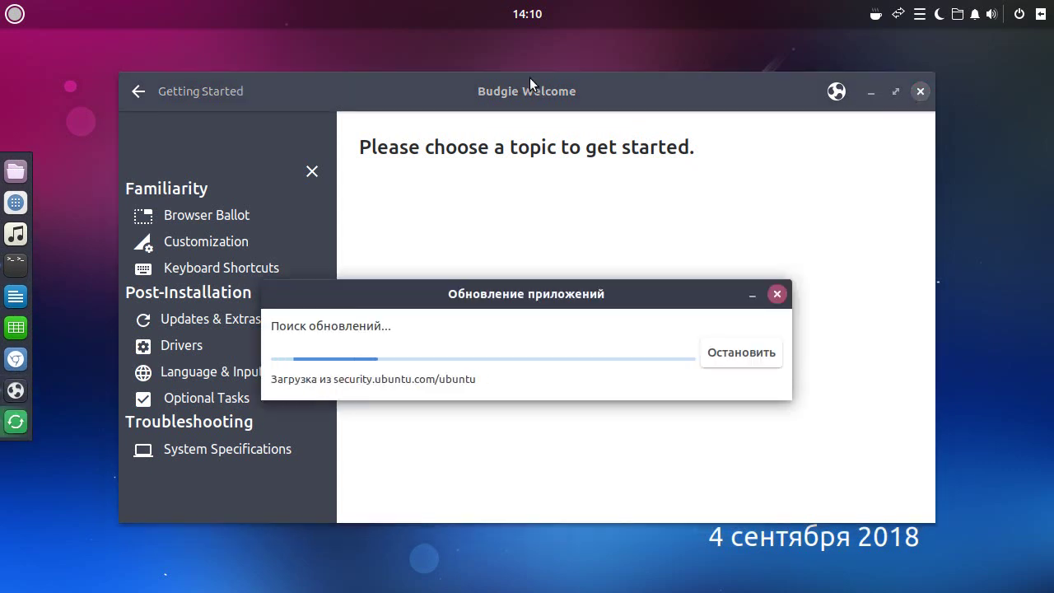
left_click(916, 92)
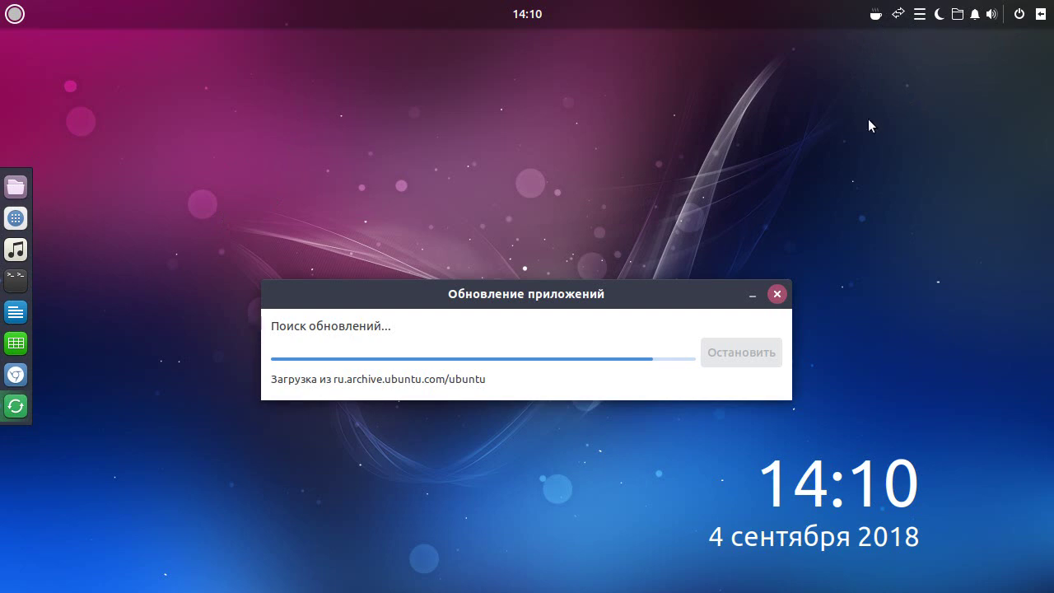
View the session and power options, and dismiss them without choosing any.
left_click(1020, 15)
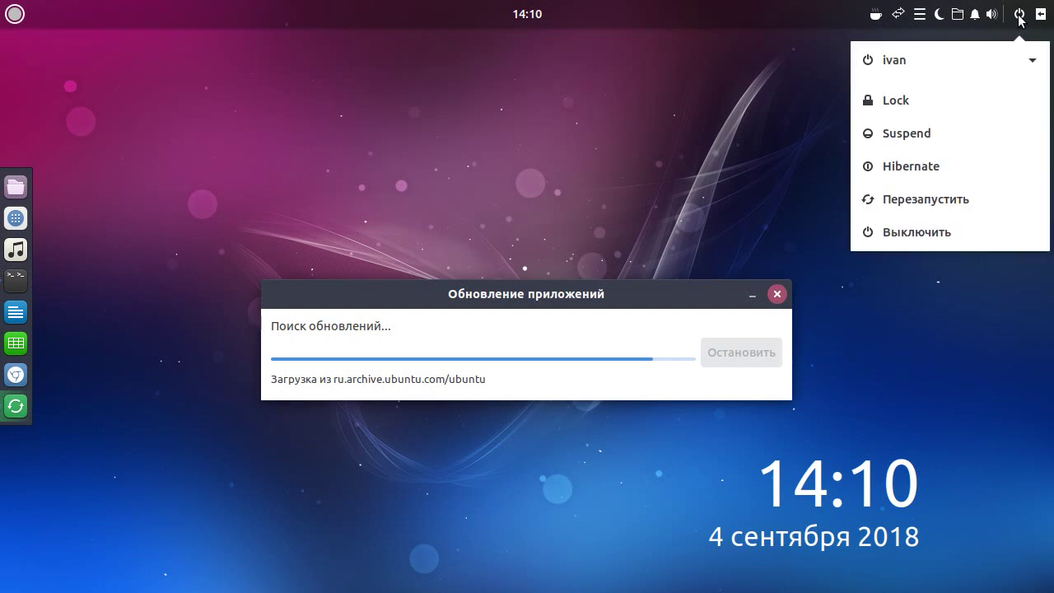
left_click(510, 129)
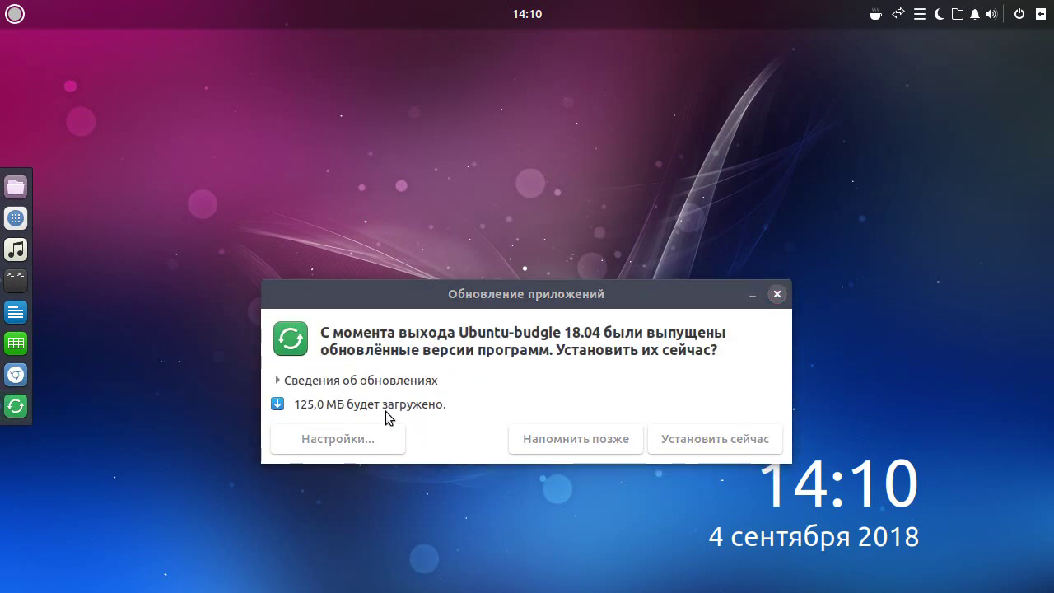
Expand the details of the available updates and close the updater without installing them.
left_click(295, 383)
left_click_drag(454, 261, 346, 122)
left_click(672, 110)
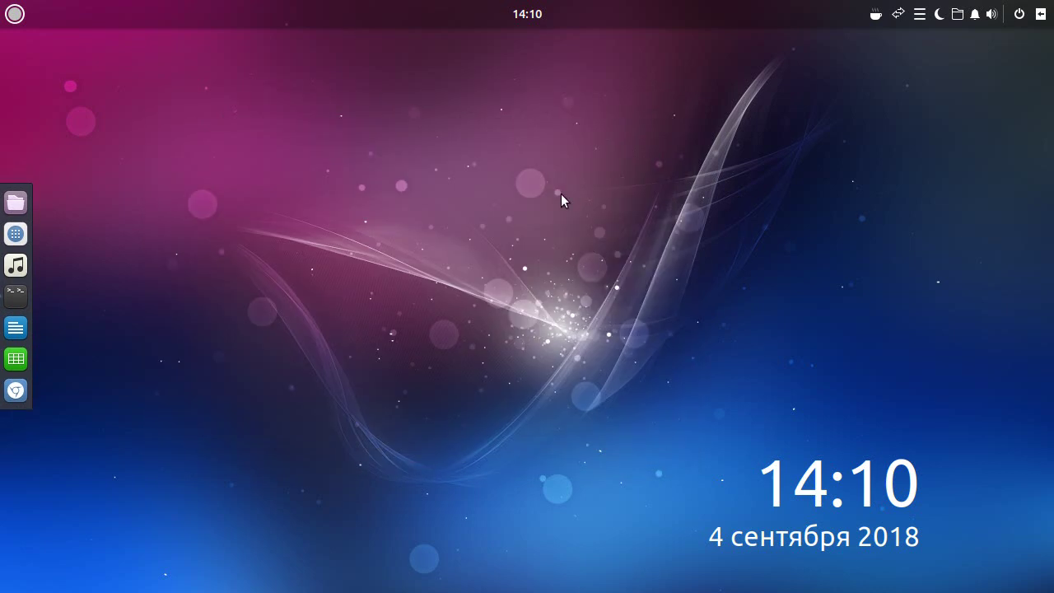